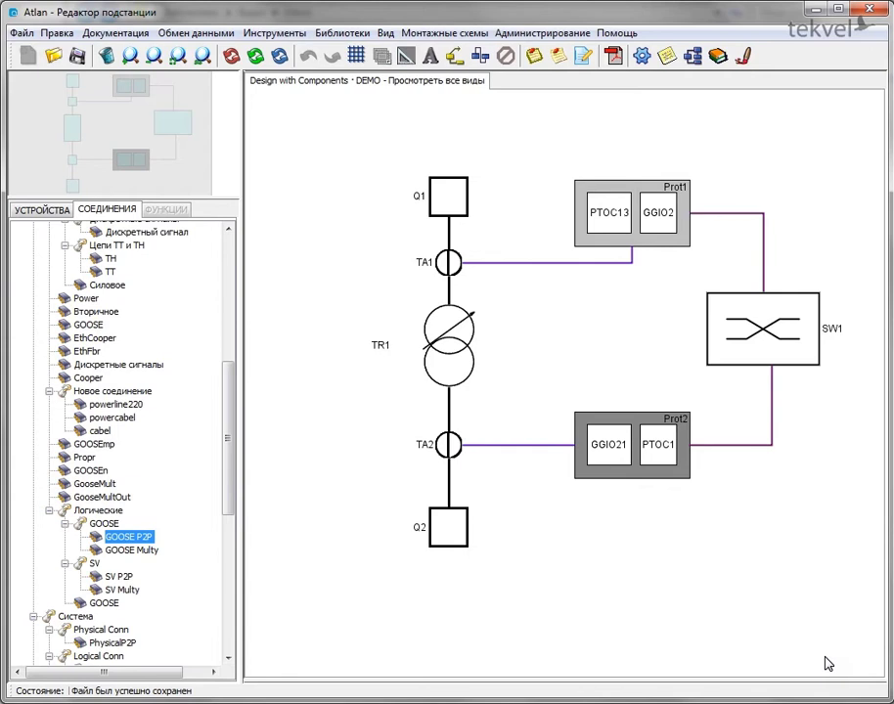
Open the ICD of device Prot2 for editing and expand the IED's Services and the Server of access point S1.
right_click(636, 422)
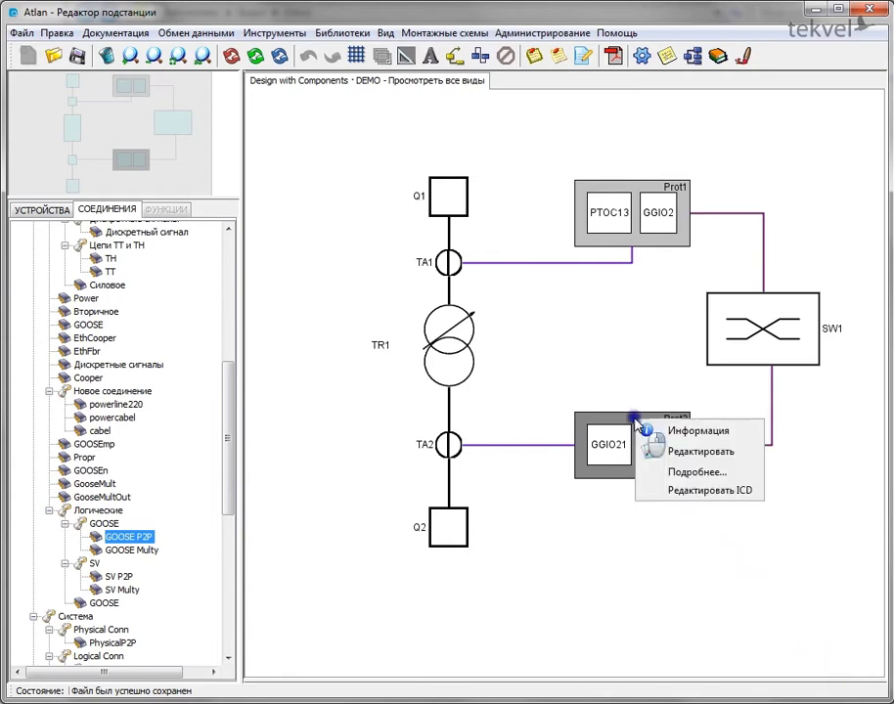
click(638, 490)
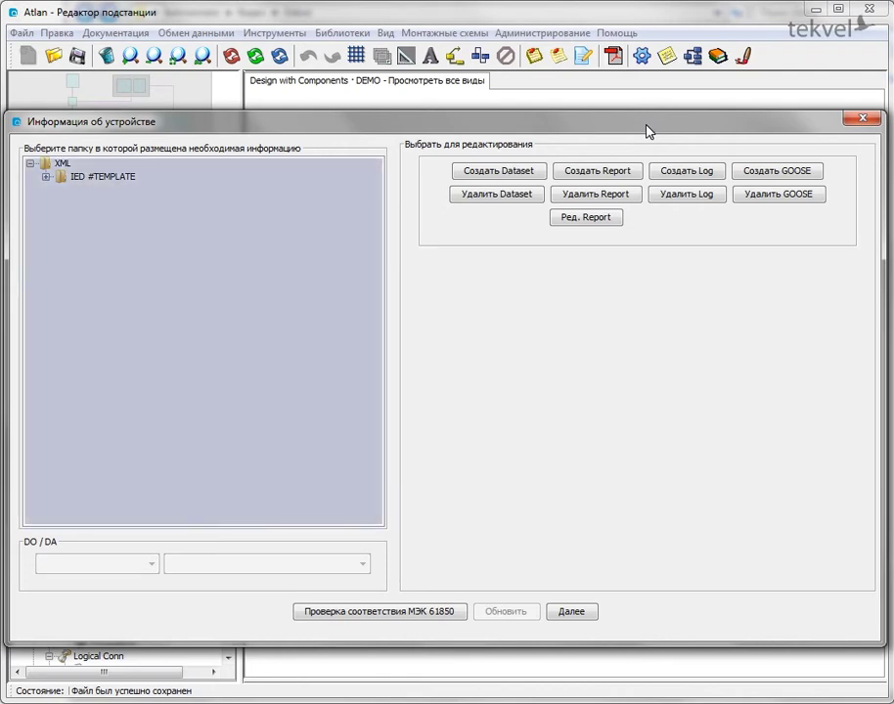
click(45, 178)
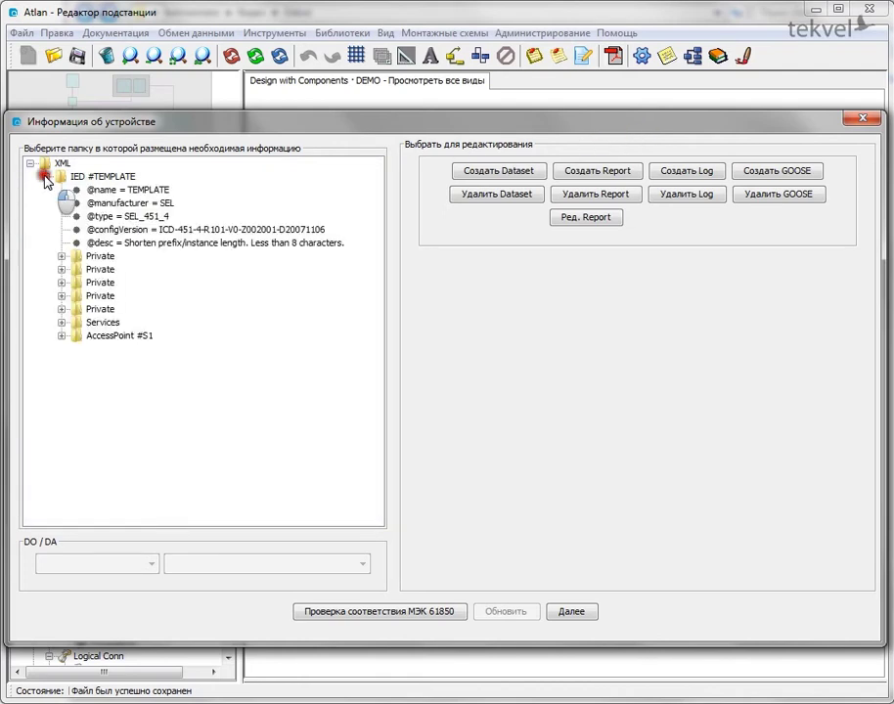
click(60, 324)
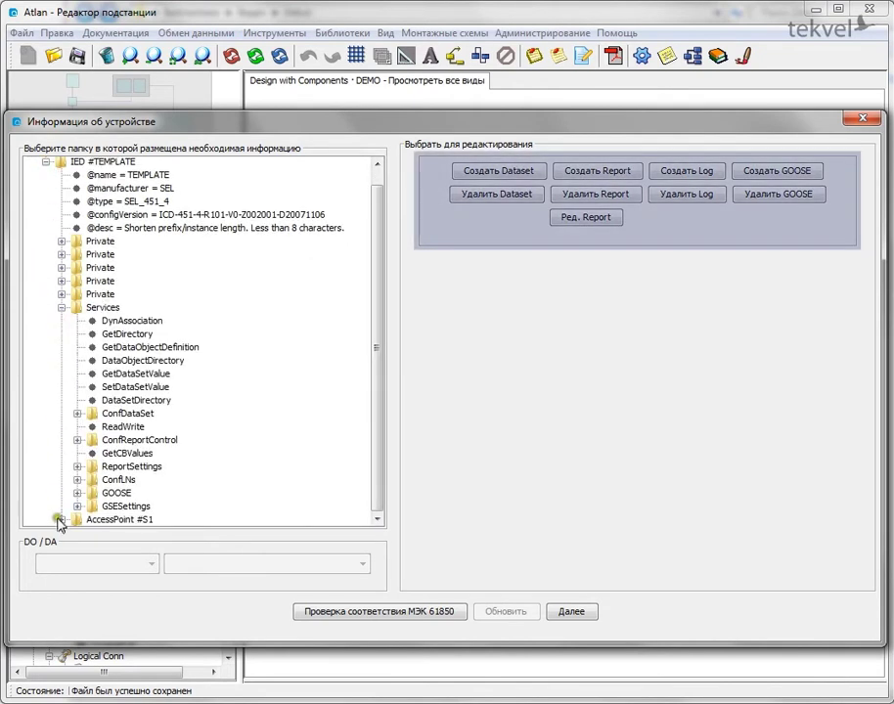
click(60, 518)
click(78, 520)
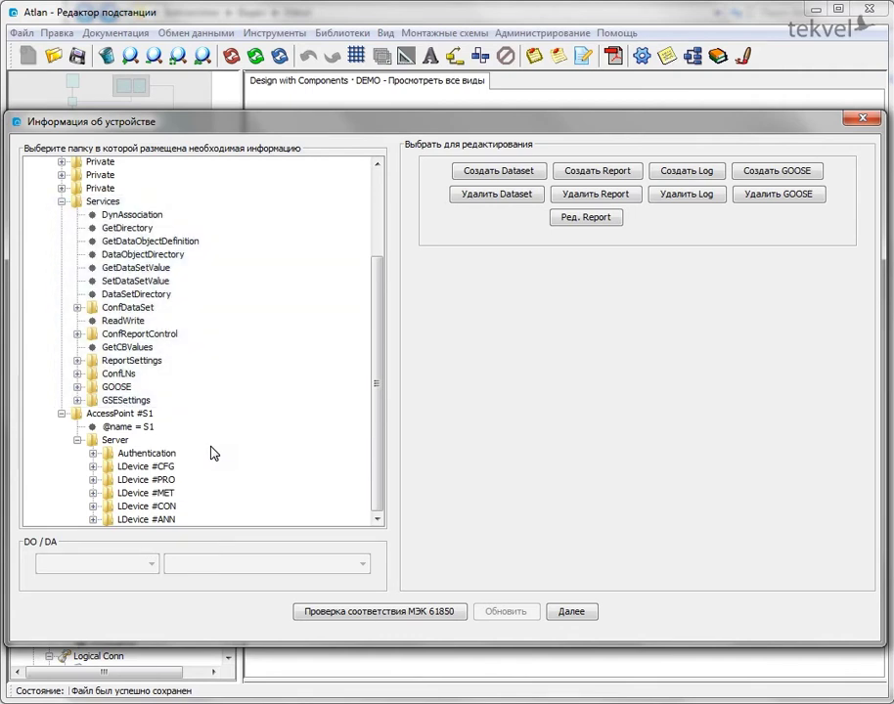
Examine the GOOSE limit and the appID, cbName and datSet entries of GSESettings under the device's Services.
click(77, 387)
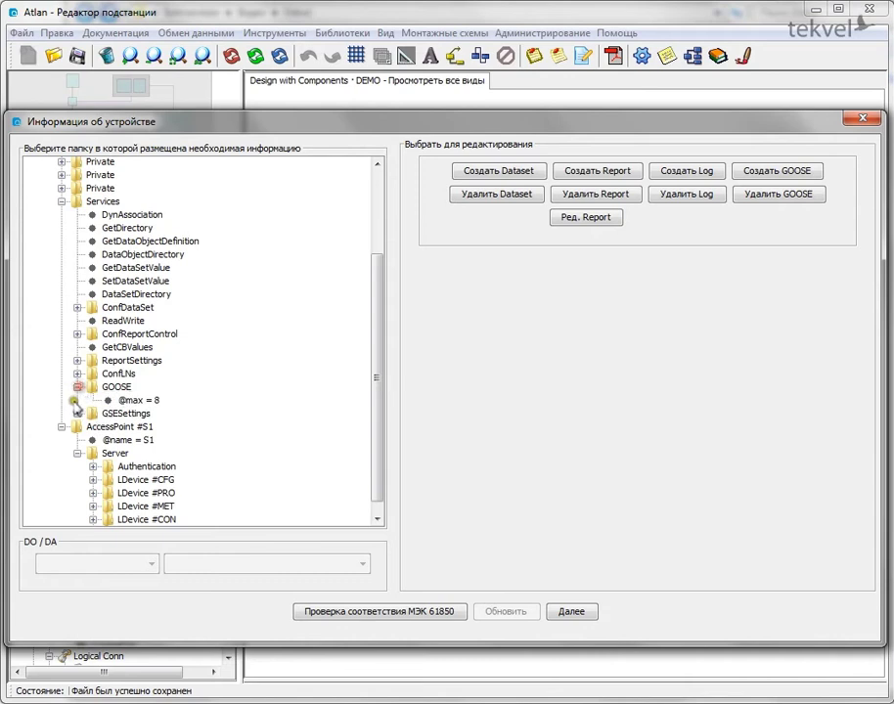
click(77, 414)
click(116, 400)
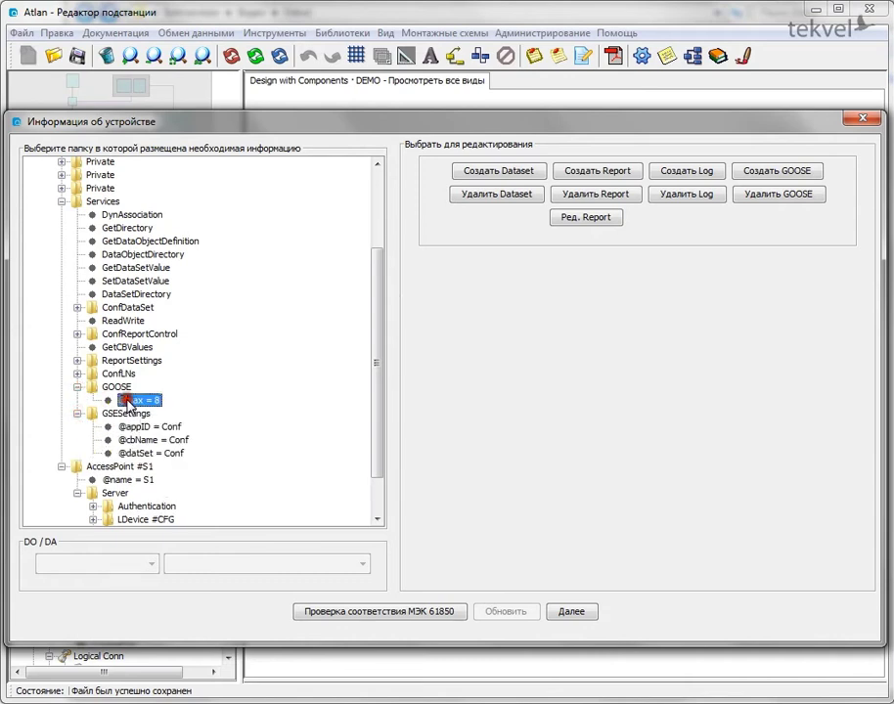
click(132, 427)
click(137, 440)
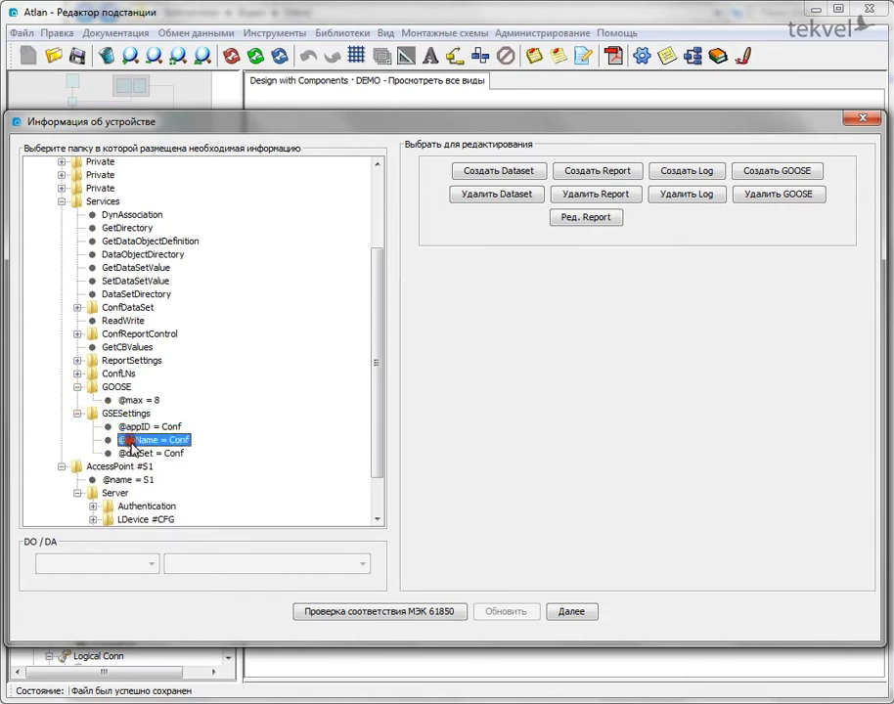
click(135, 453)
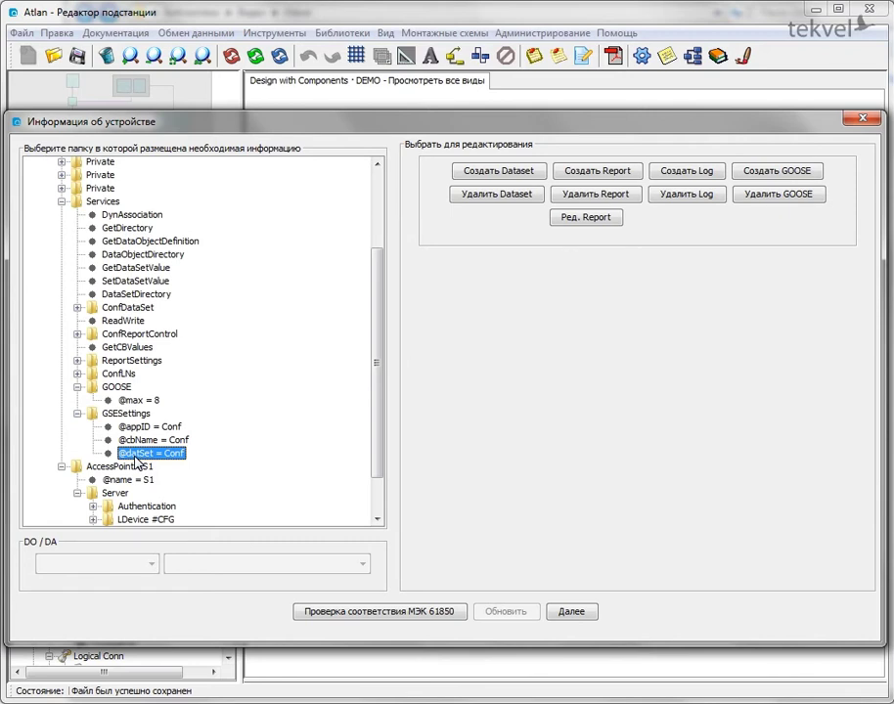
Start a new dataset in LN0 of LDevice CFG, named tkvlDEMO, with the description ATLAN DEMO DATASET1.
scroll(209, 362, down, 2)
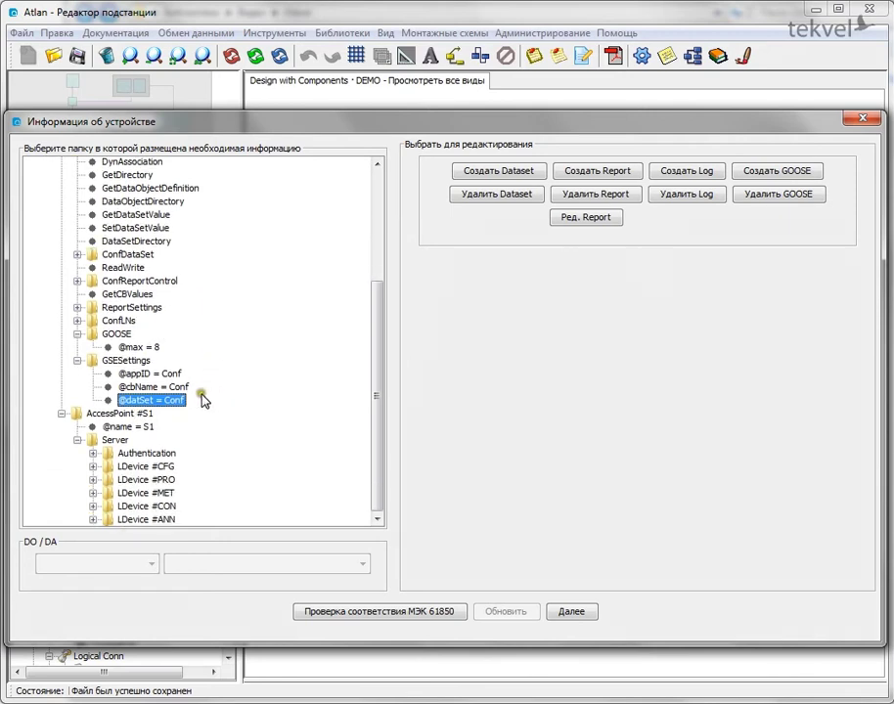
click(93, 467)
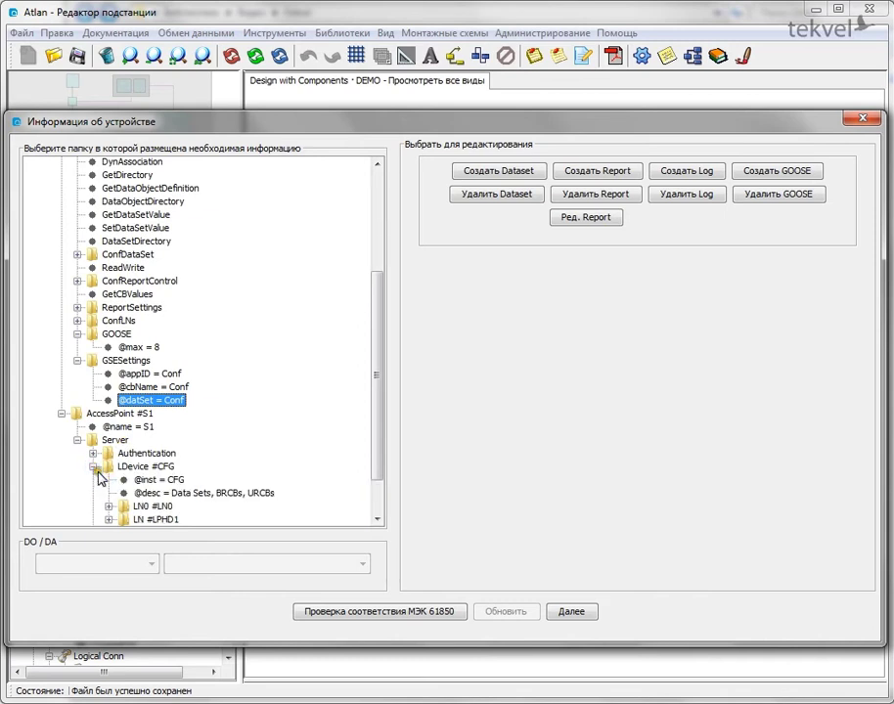
scroll(107, 473, down, 2)
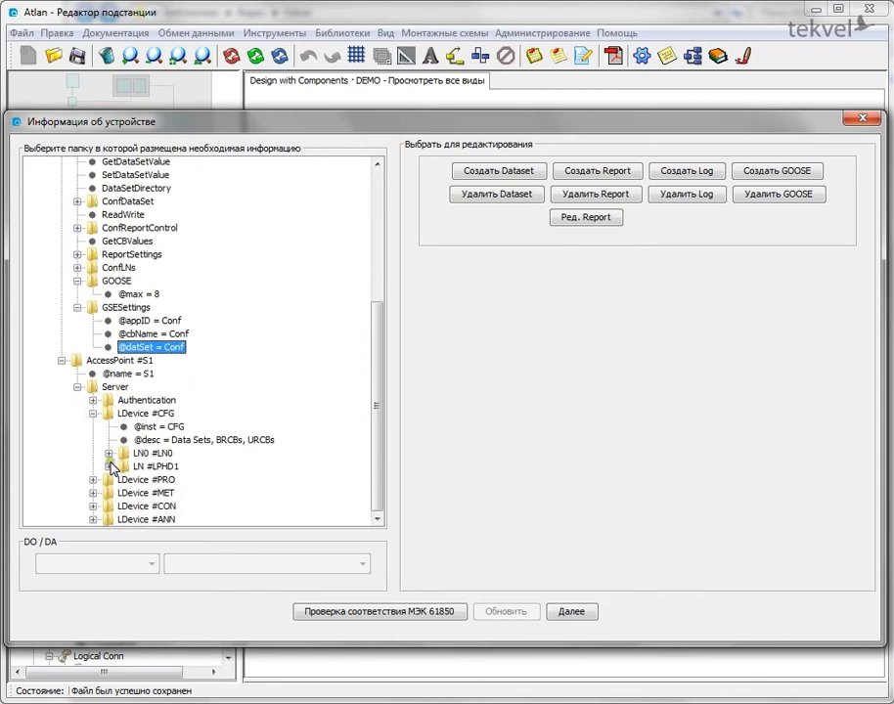
click(137, 441)
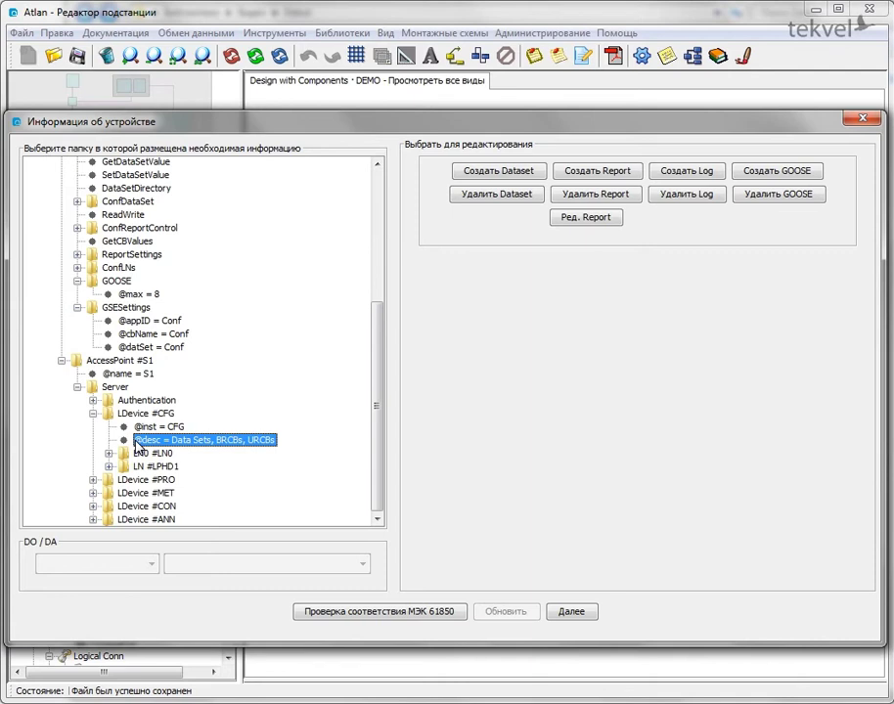
click(127, 454)
mouse_move(128, 456)
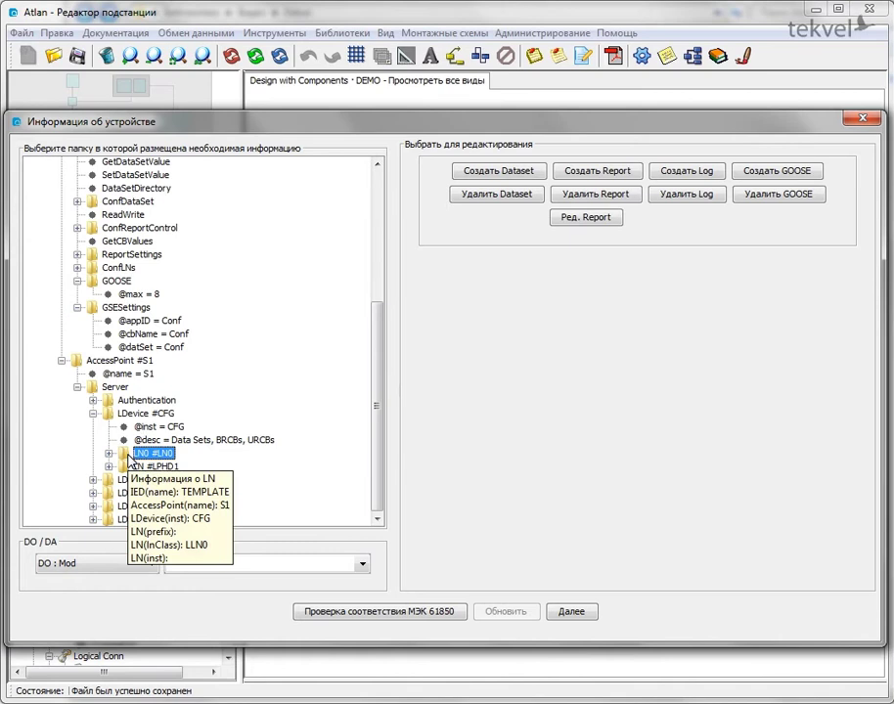
click(489, 176)
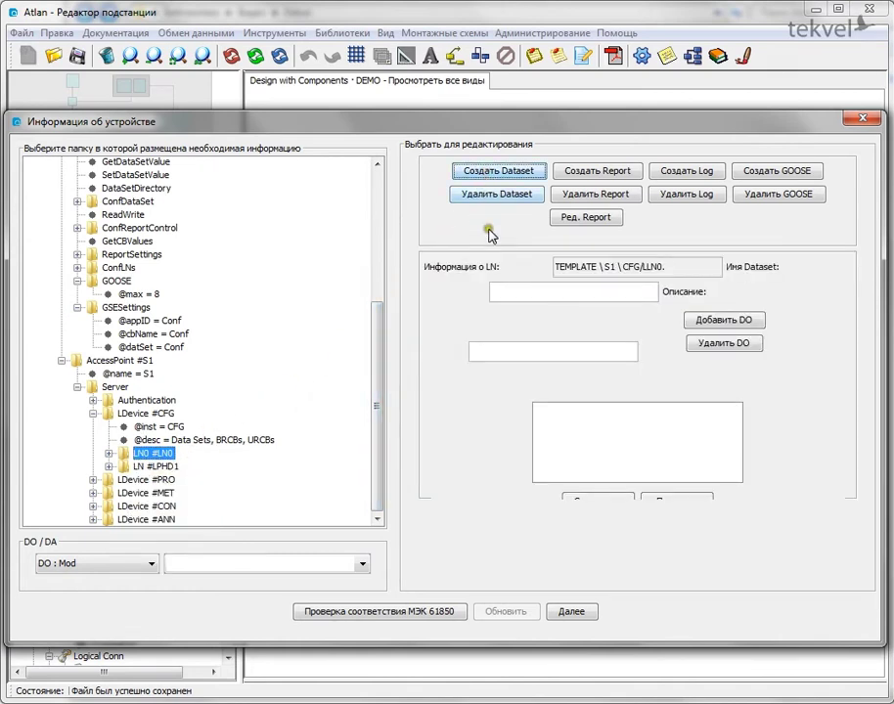
click(501, 290)
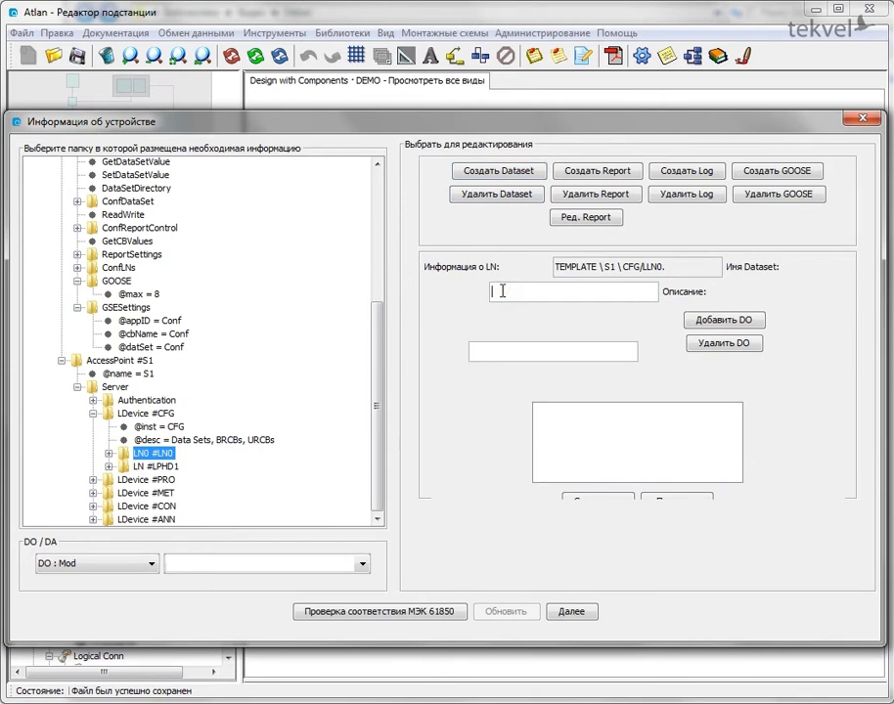
key(Tab)
click(511, 351)
text(ATLAN DEMO DATASET1)
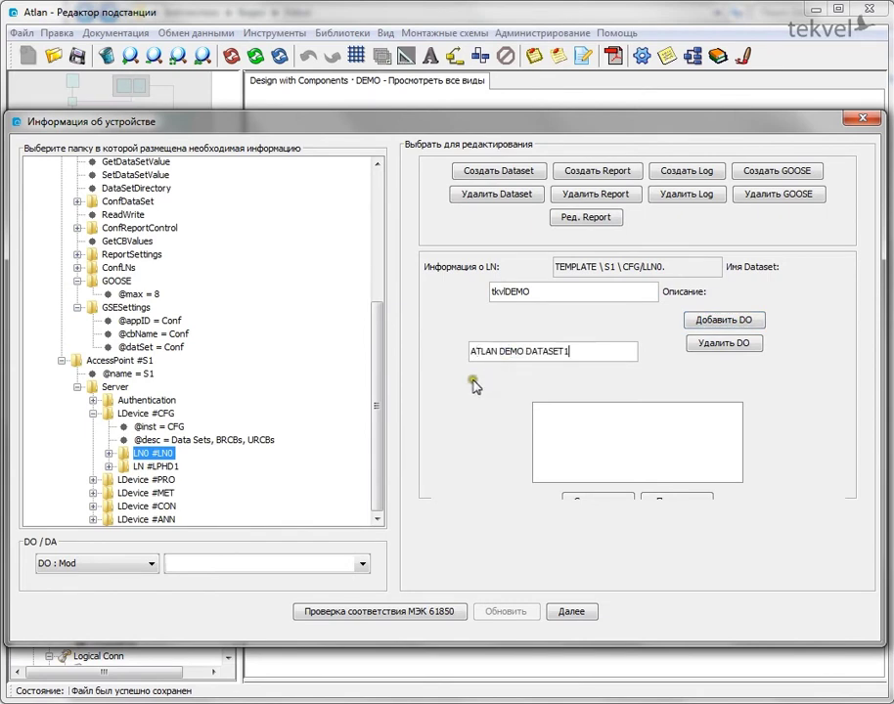
Add the Str general attribute of the first PTOC1 node in LDevice PRO to the new dataset.
click(94, 481)
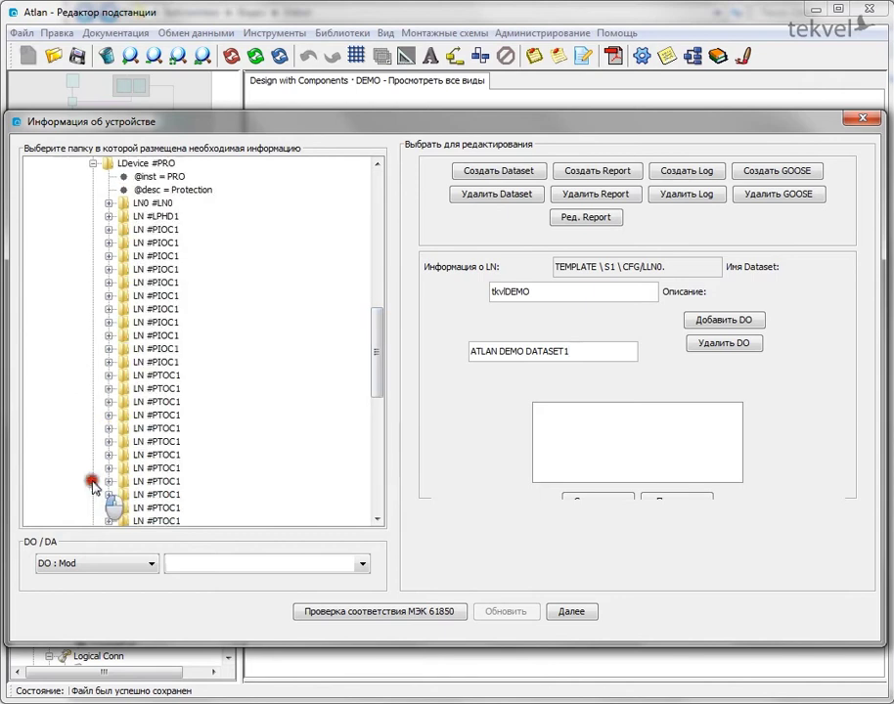
click(124, 378)
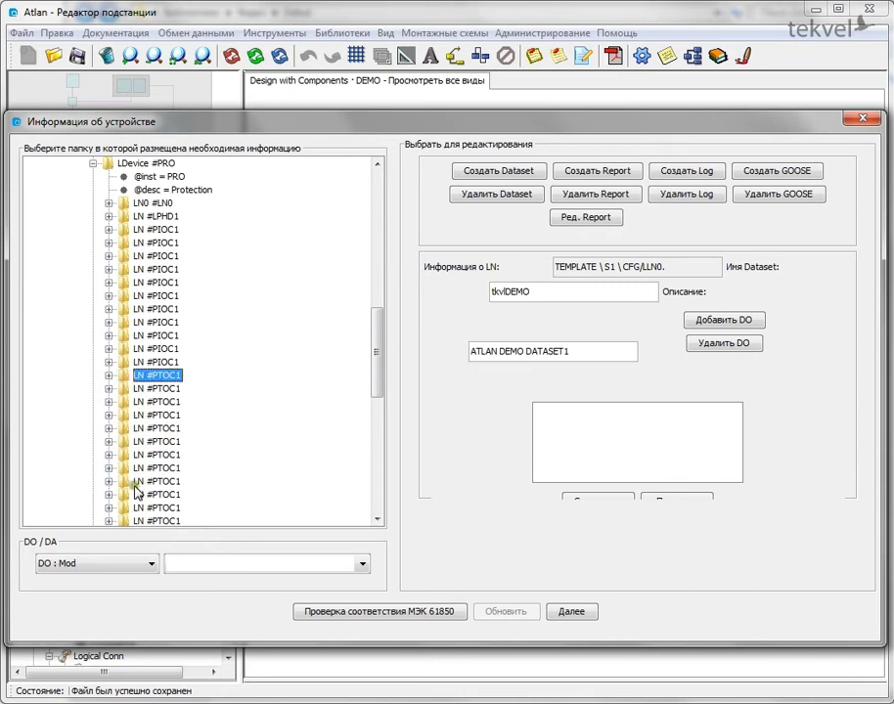
click(149, 560)
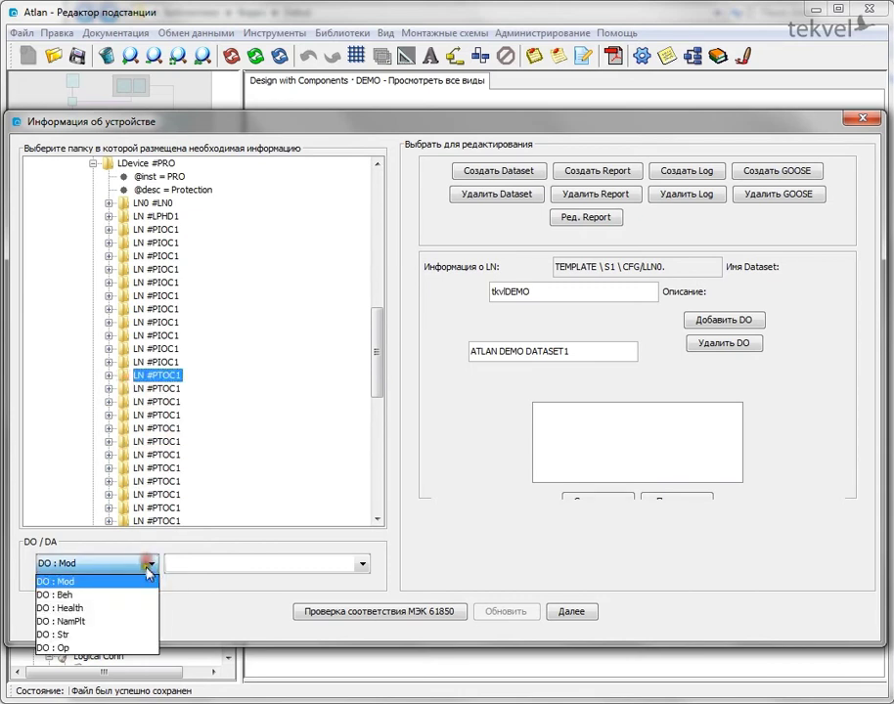
click(127, 635)
click(232, 565)
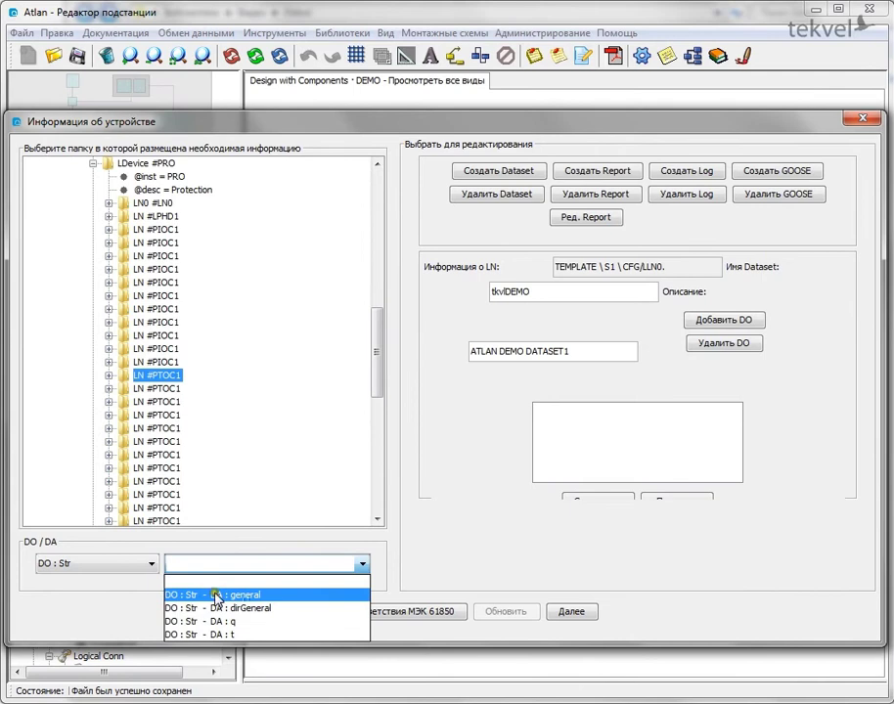
click(215, 593)
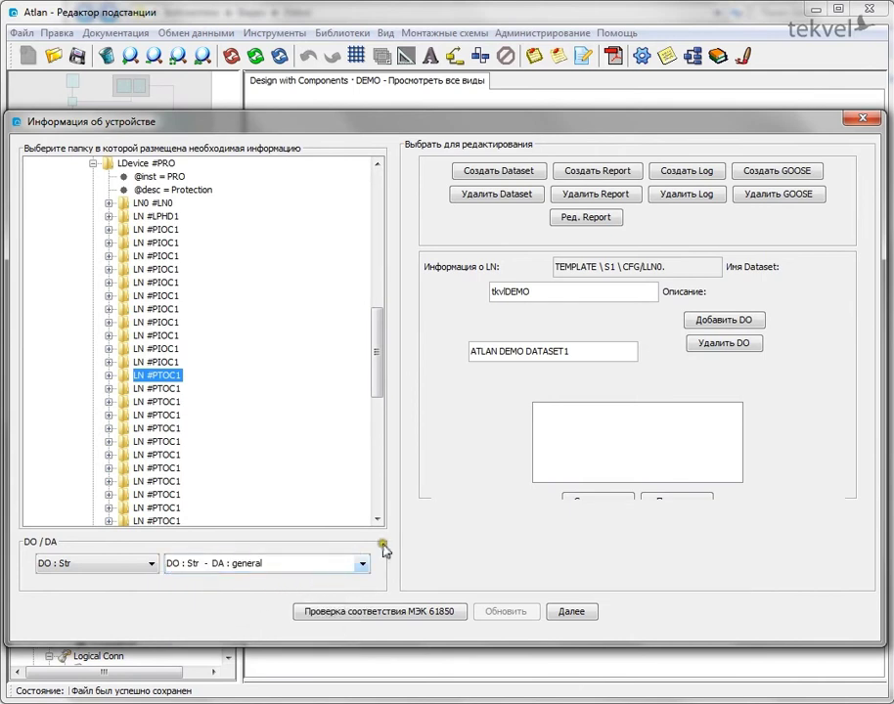
click(708, 325)
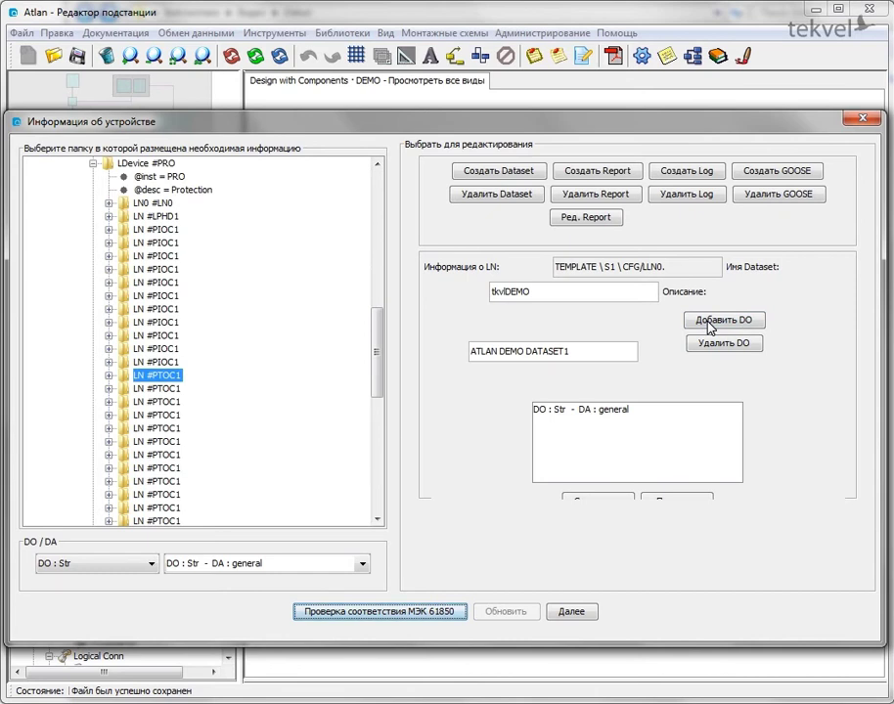
Add the Str quality attribute q of the same PTOC1 node to the dataset.
click(361, 564)
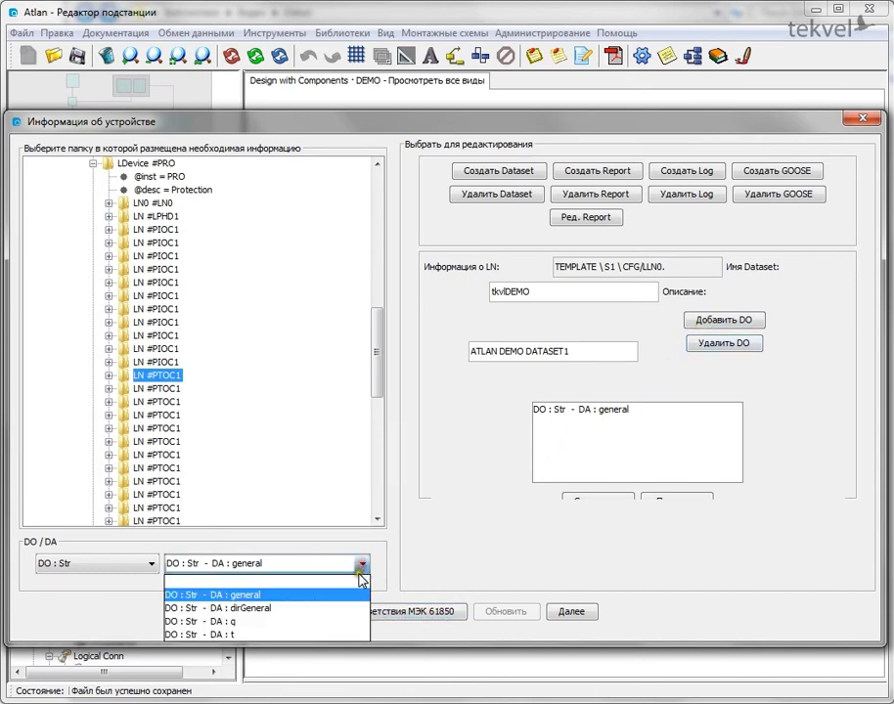
click(253, 637)
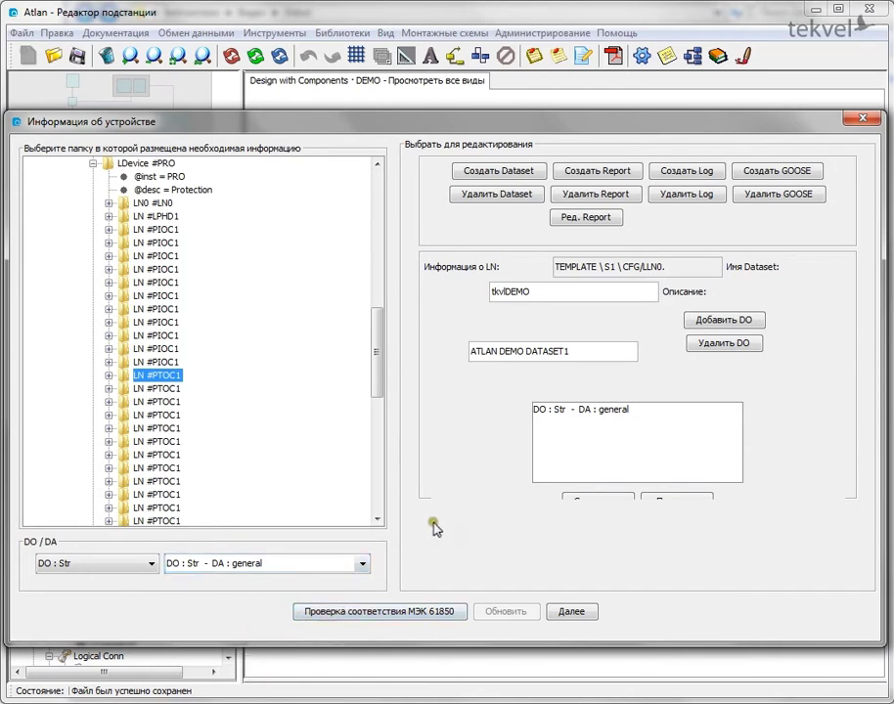
click(361, 564)
click(235, 620)
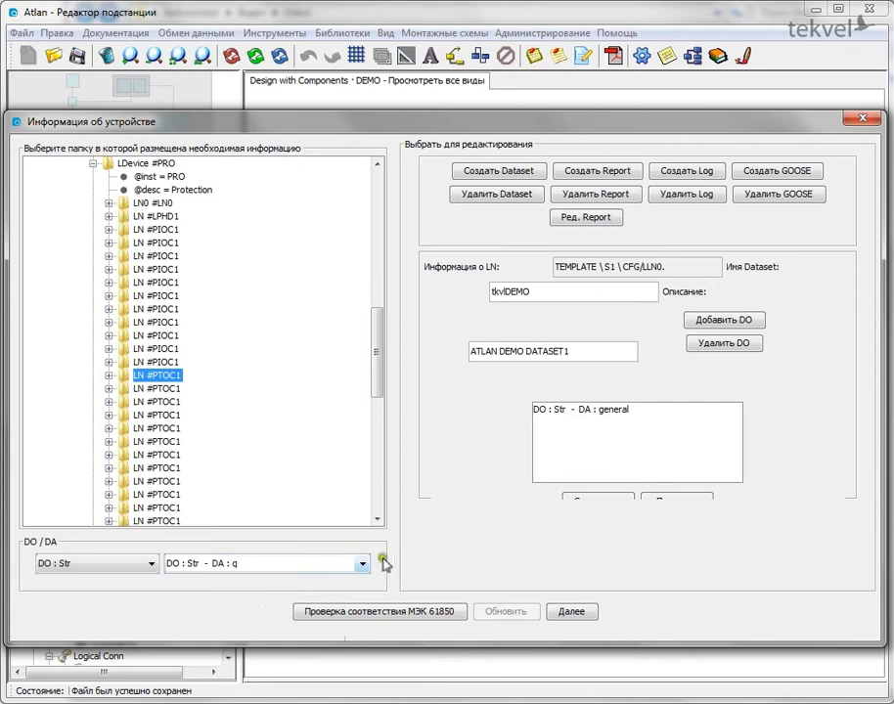
click(718, 321)
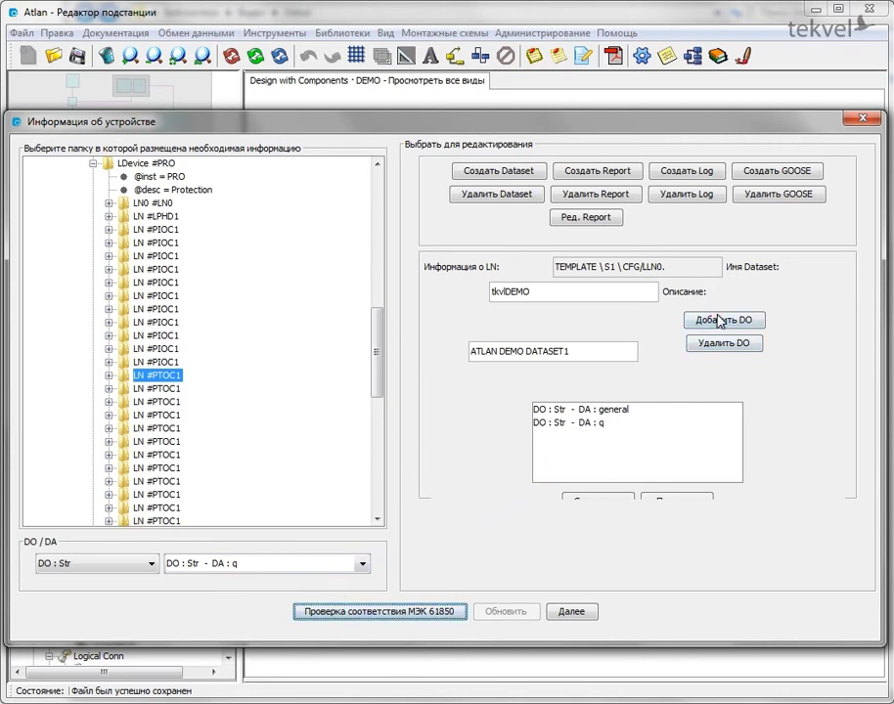
Save the dataset, refresh the device tree and select tkvlDEMO under LN0.
click(599, 498)
click(538, 617)
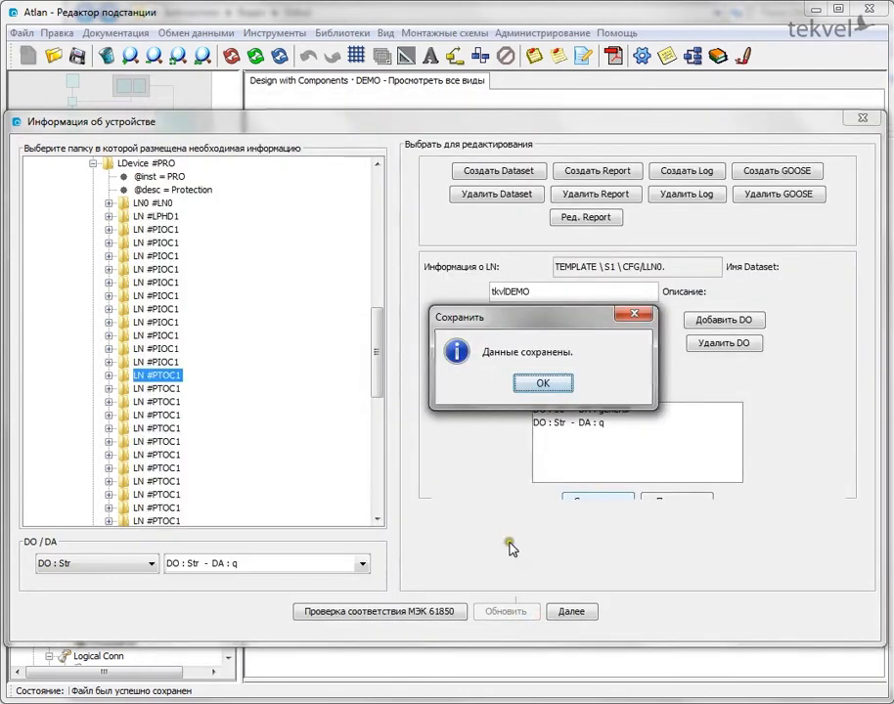
click(481, 386)
click(506, 614)
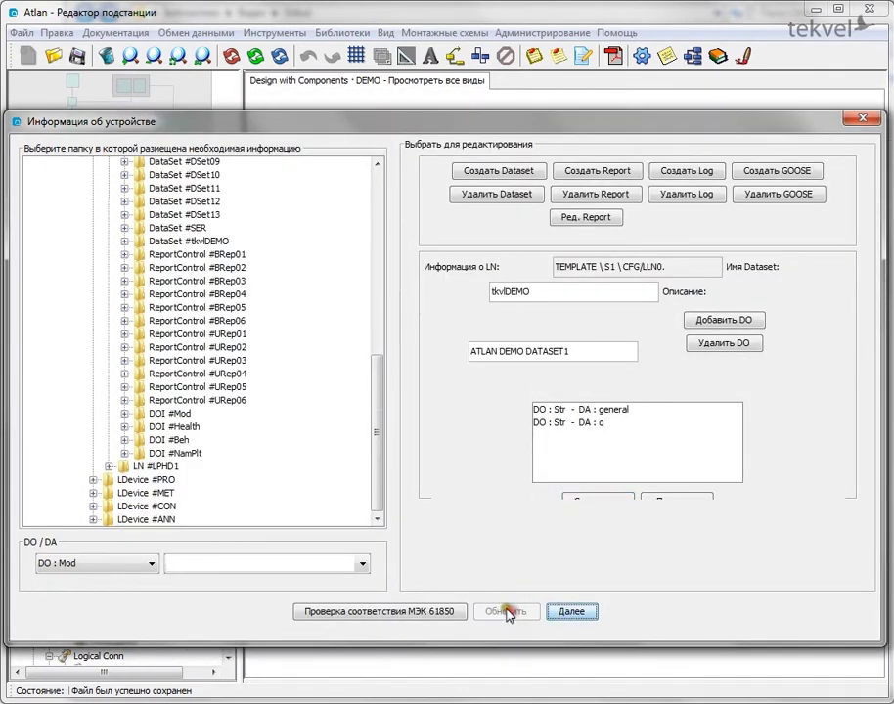
click(176, 242)
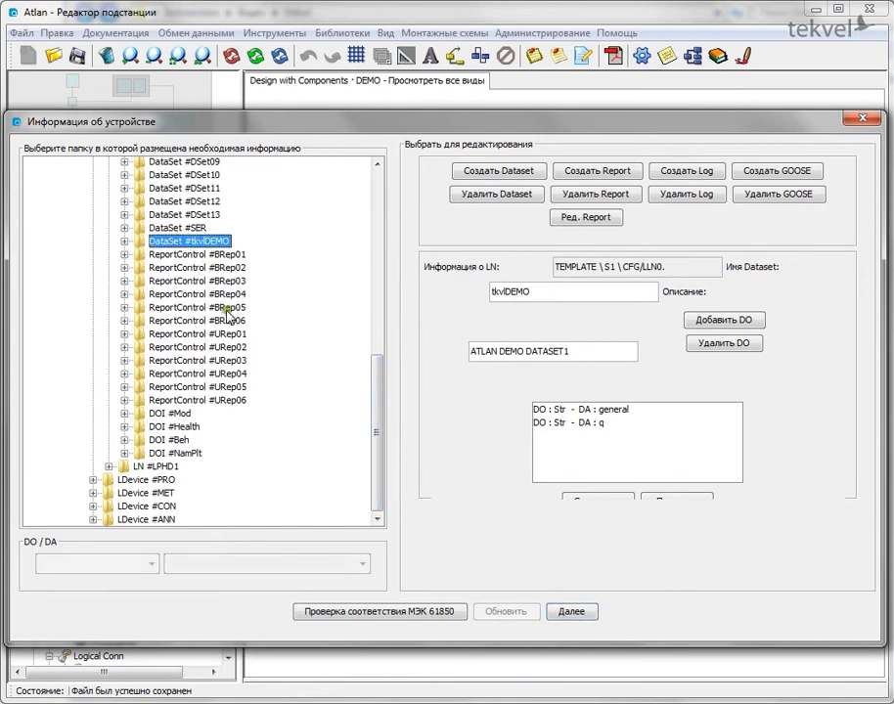
Start a GOOSE message in LN0 of LDevice CFG with name tkvlGSE1, description ATLAN DEMO GOOSE1 and AppID tkvlGSE1.
drag(385, 405, 386, 303)
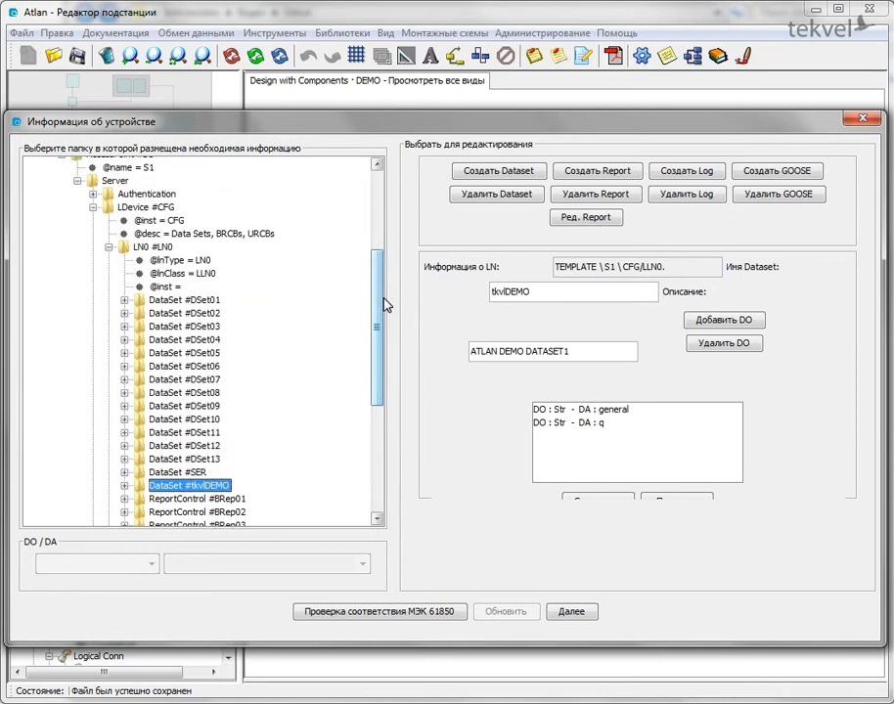
click(137, 208)
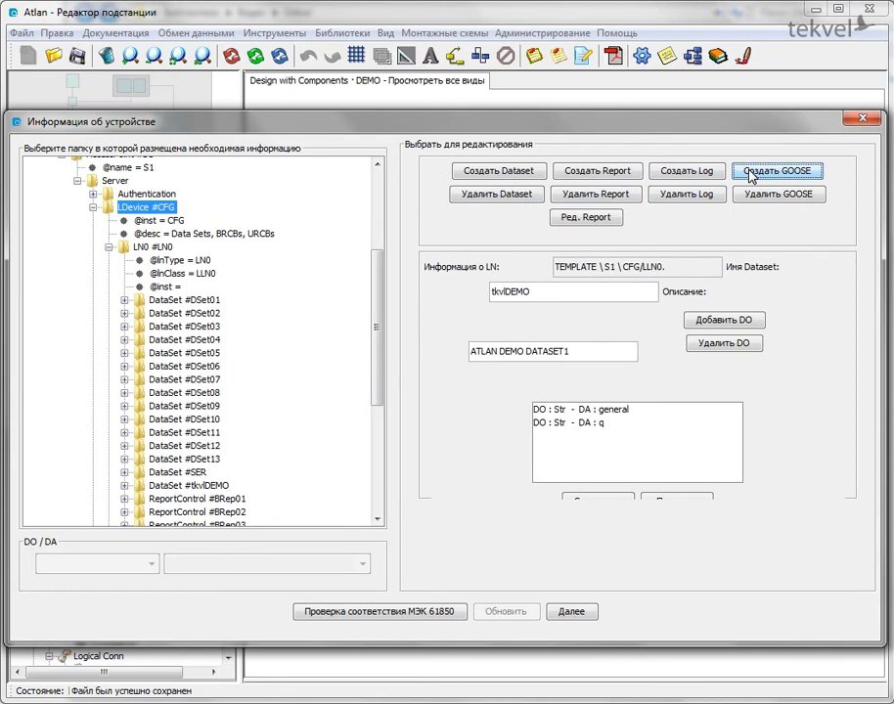
click(147, 246)
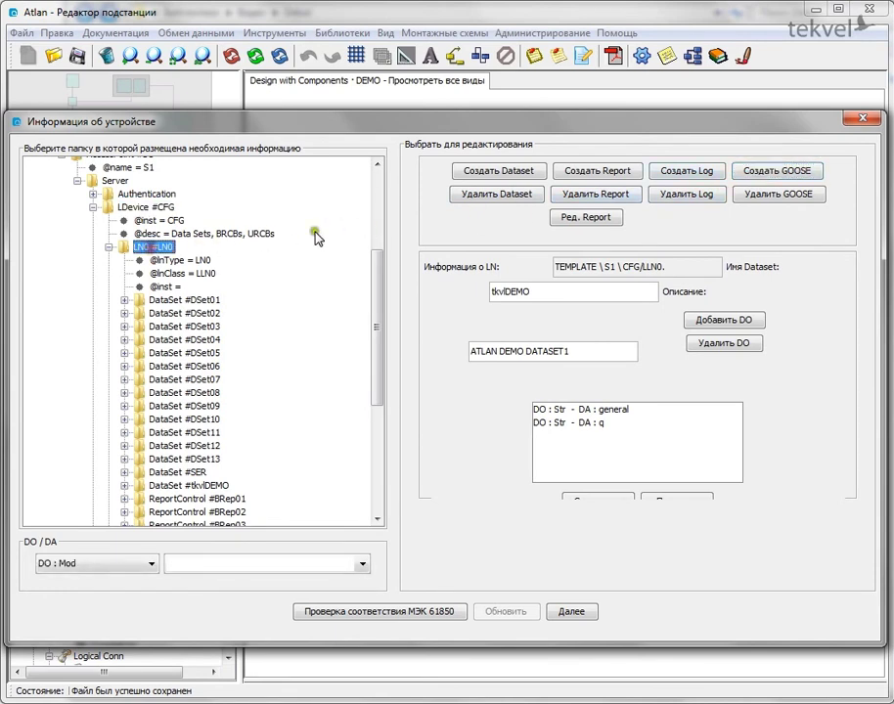
click(769, 171)
click(693, 307)
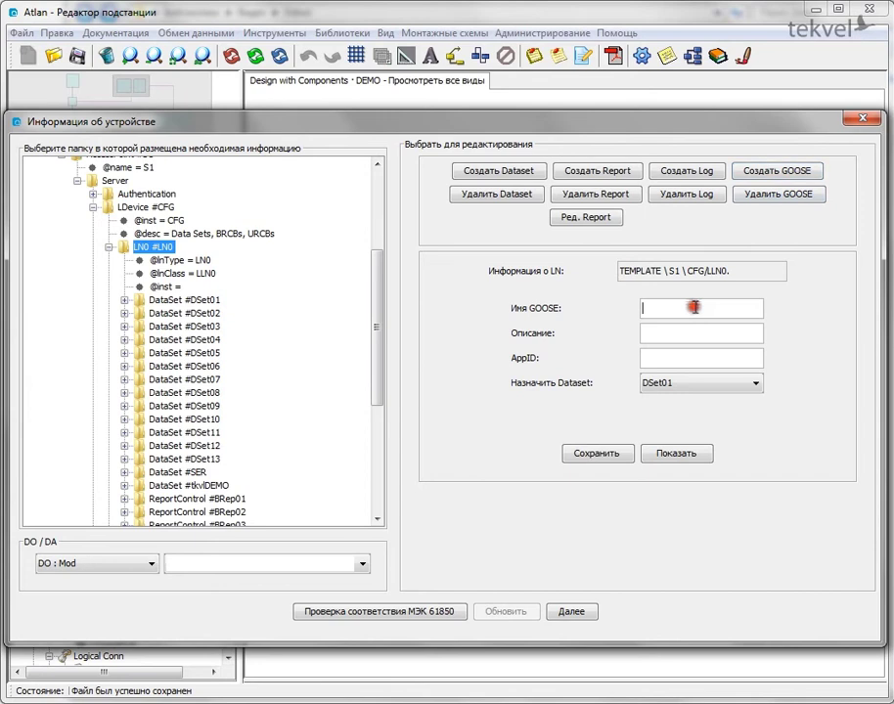
text(tkvlGSE1)
click(673, 338)
text(ATLAN DEMO GOOSE1)
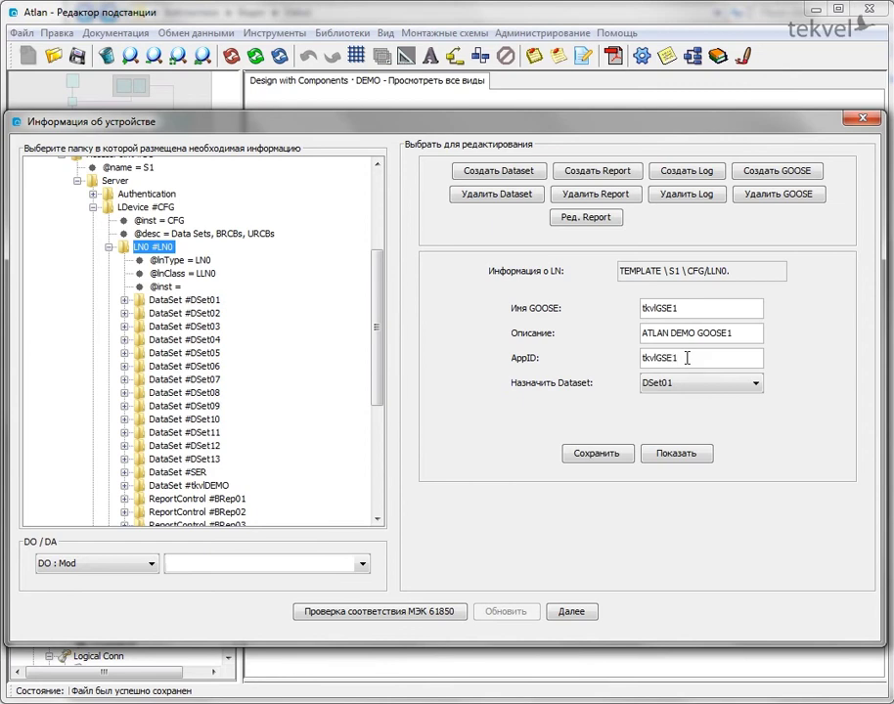
text(tkvlGSE1)
Assign the dataset tkvlDEMO to the GOOSE message and preview its SCL content.
click(687, 387)
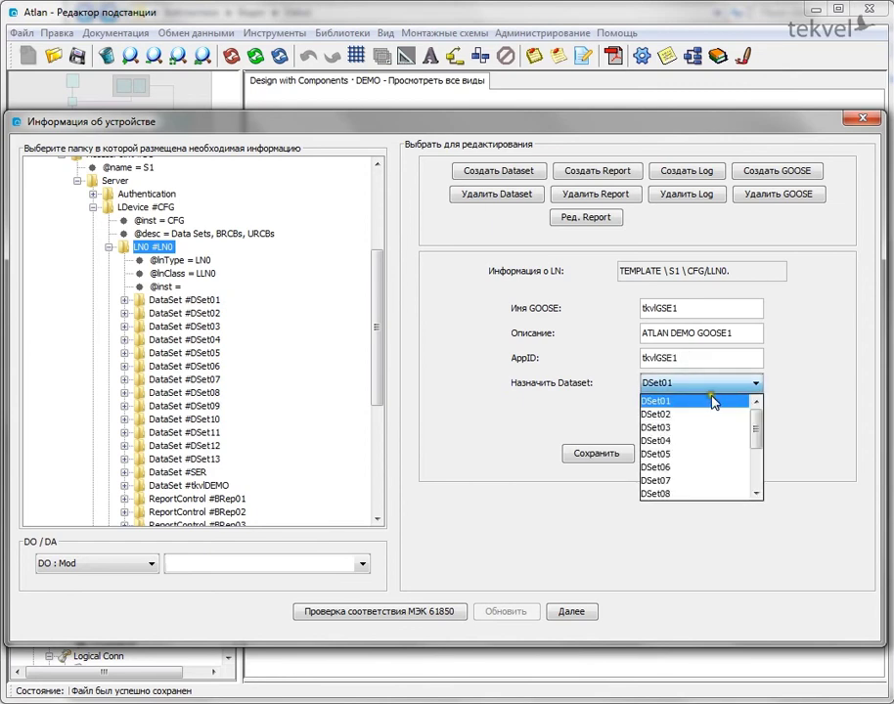
drag(756, 431, 754, 489)
click(675, 491)
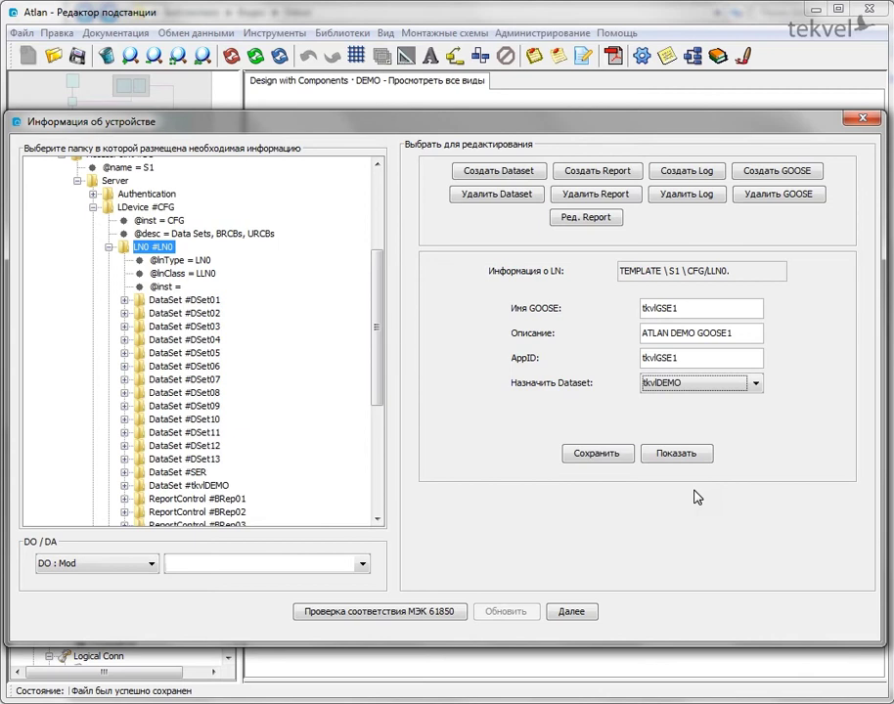
click(683, 454)
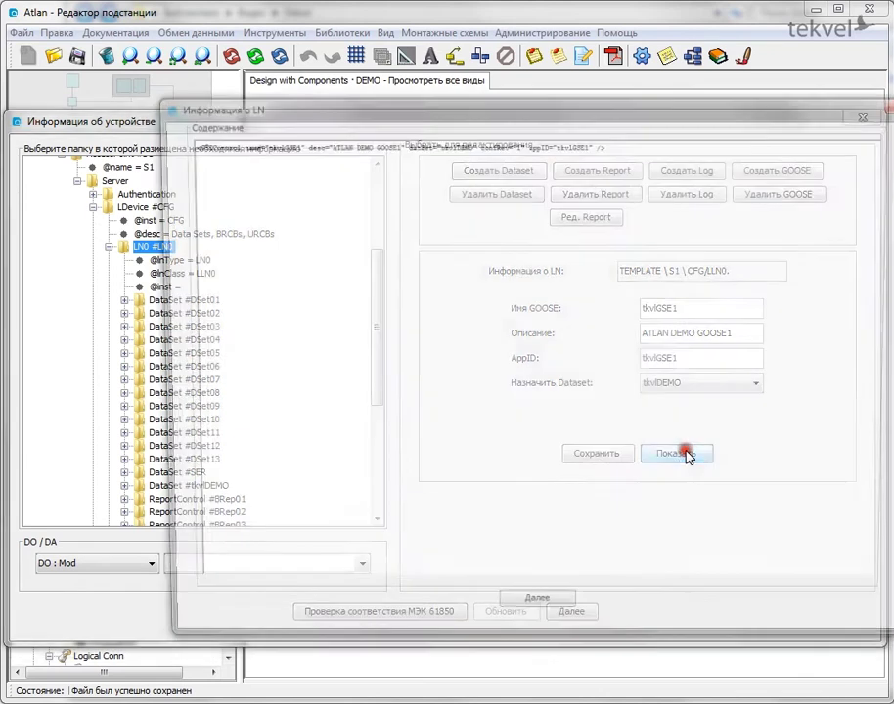
drag(642, 118, 576, 118)
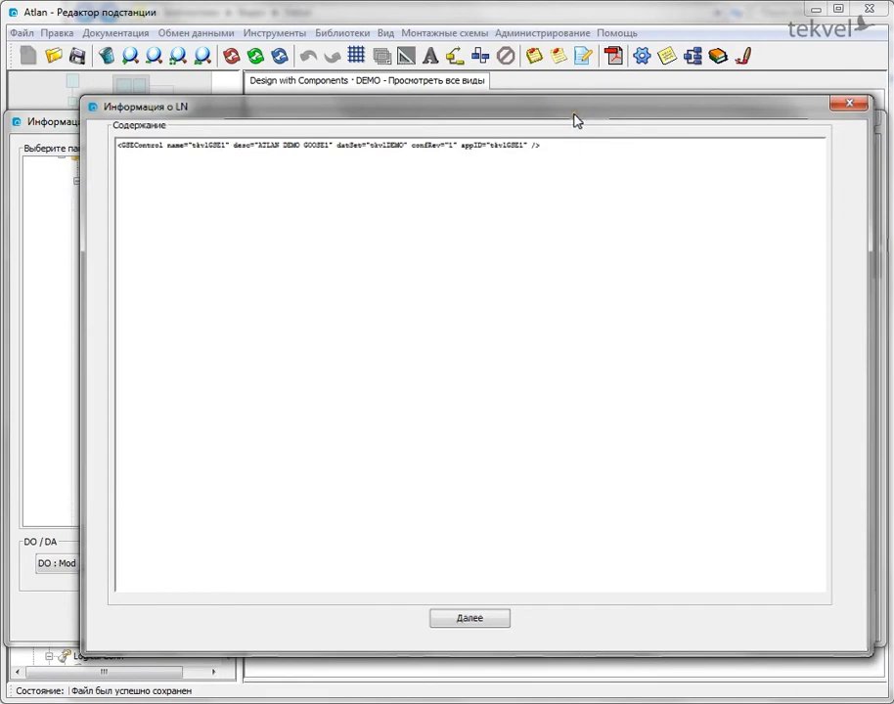
click(484, 619)
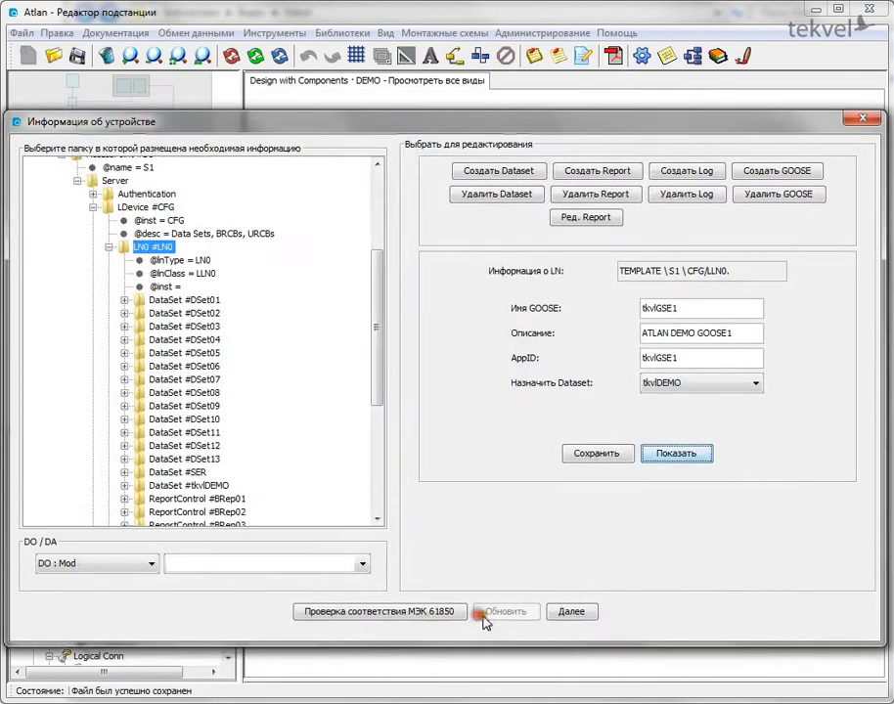
Save the GOOSE message and refresh the device tree.
click(597, 457)
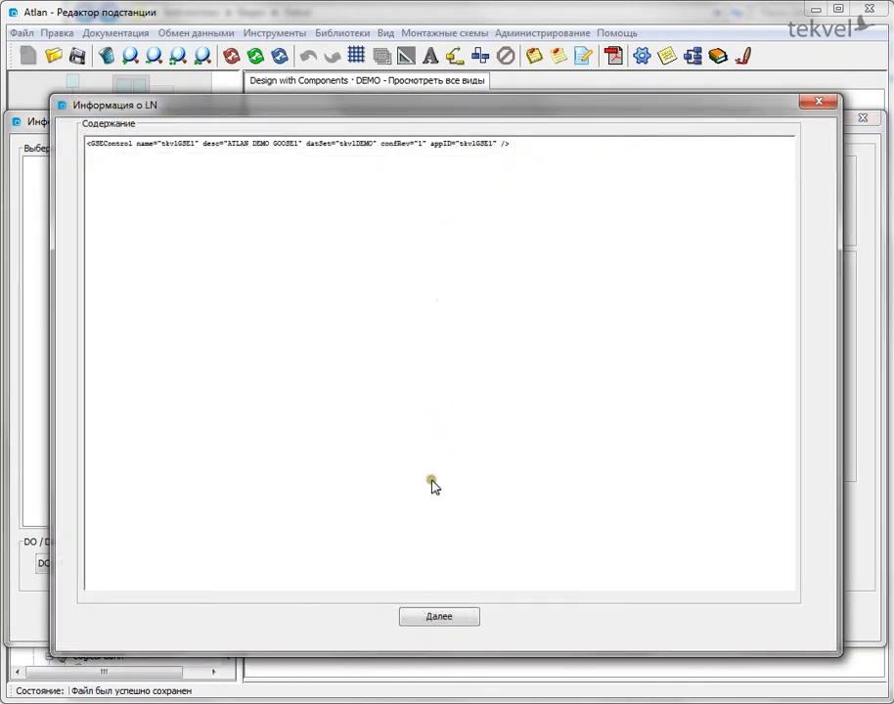
click(438, 619)
click(528, 382)
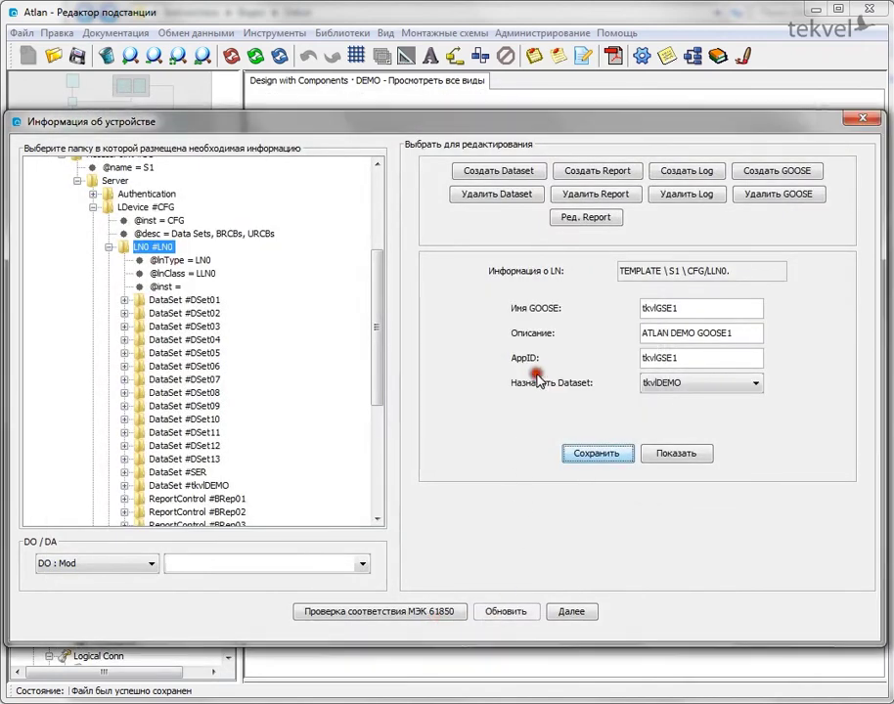
click(521, 606)
scroll(377, 445, down, 6)
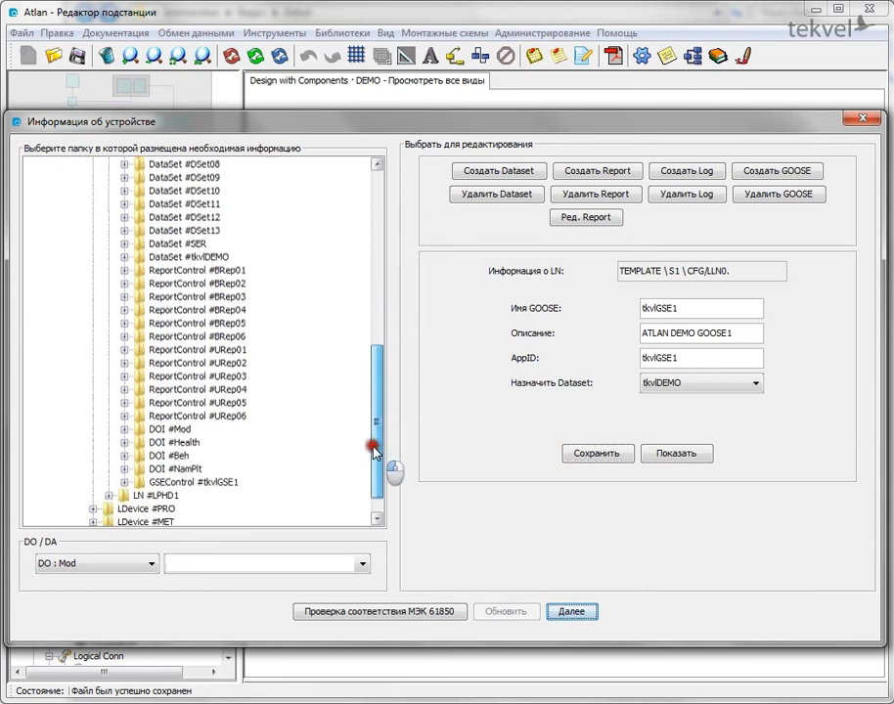
Examine the attributes of GSEControl tkvlGSE1 under LN0 and exit the device information.
click(194, 483)
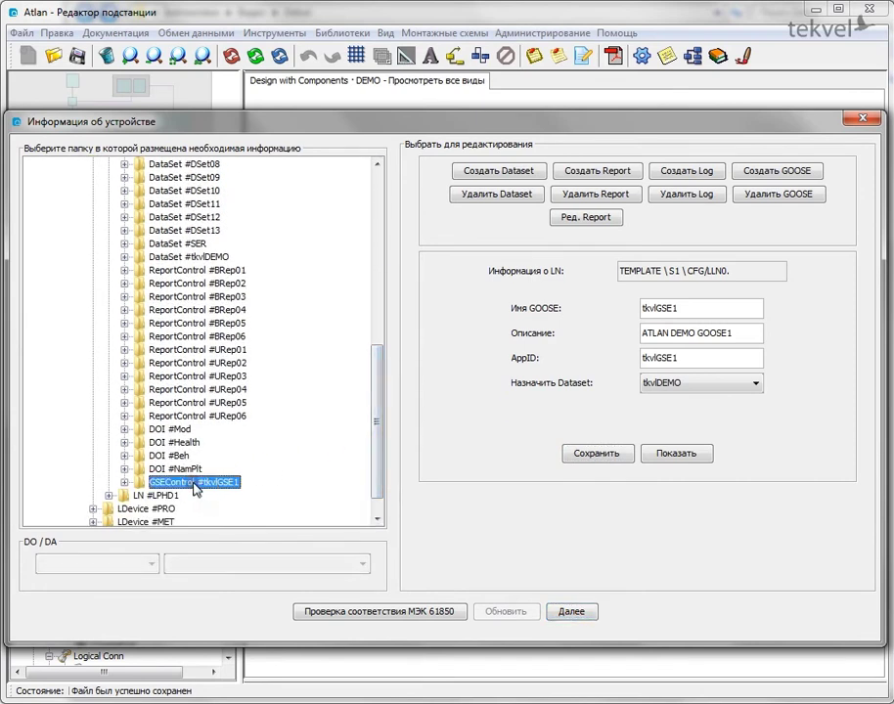
click(124, 482)
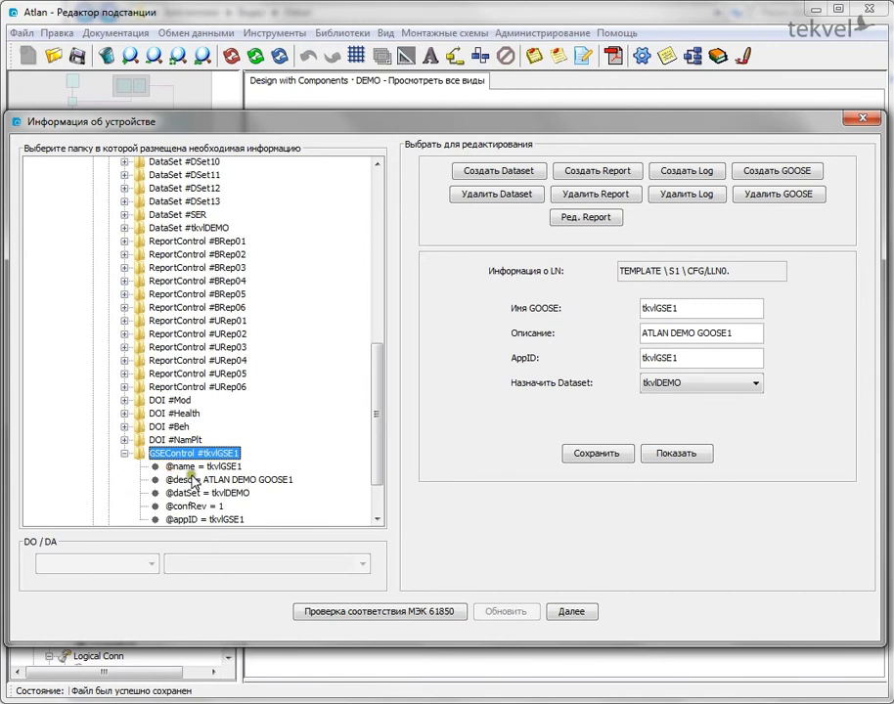
click(581, 620)
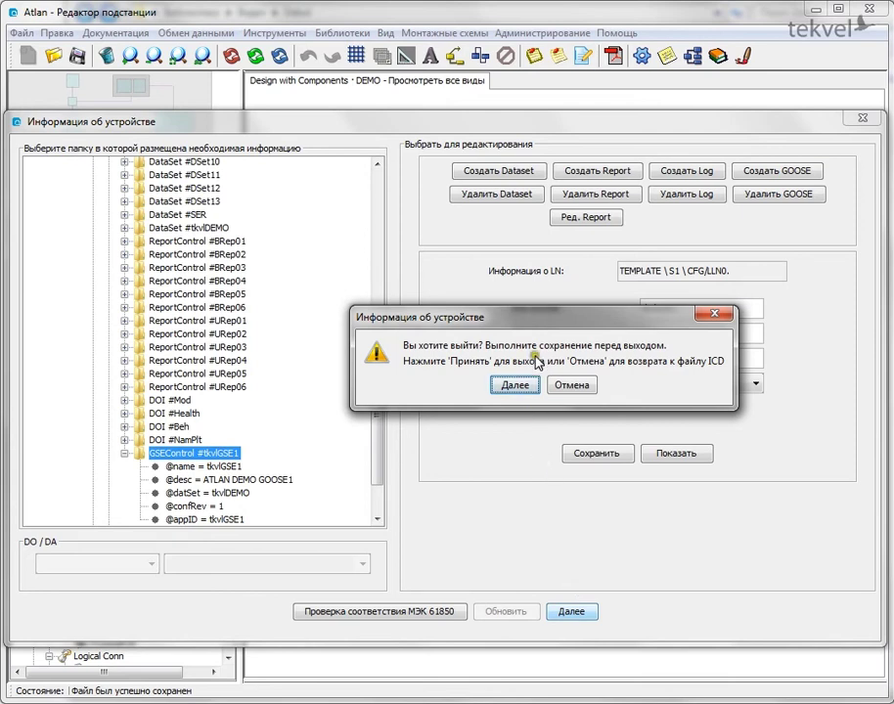
click(515, 386)
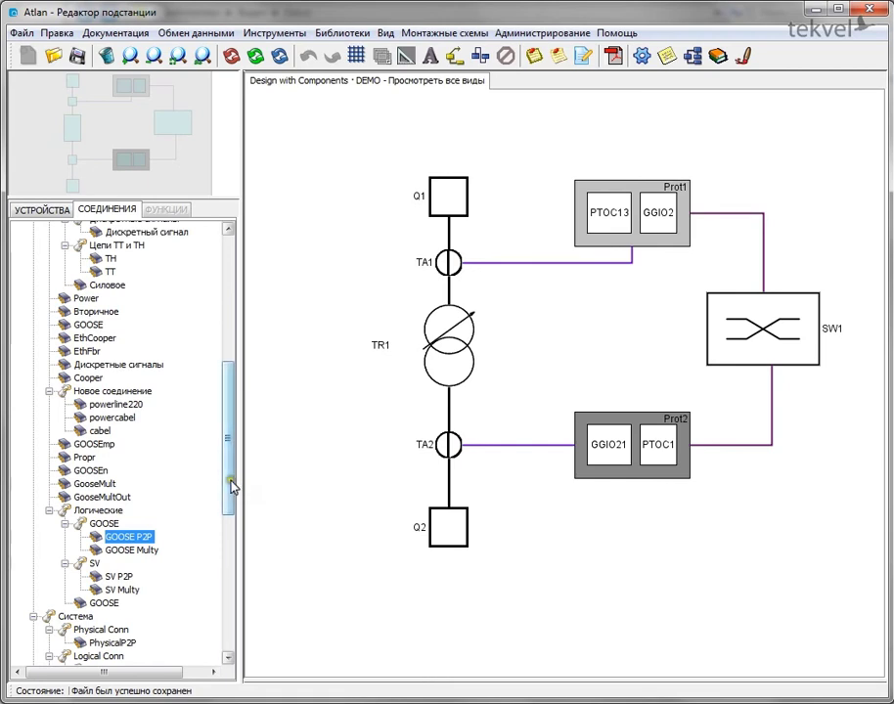
Draw a GOOSE P2P connection from PTOC1 of Prot2 to GGIO2 of Prot1 and designate it GOOSE1.
drag(125, 537, 675, 471)
click(657, 228)
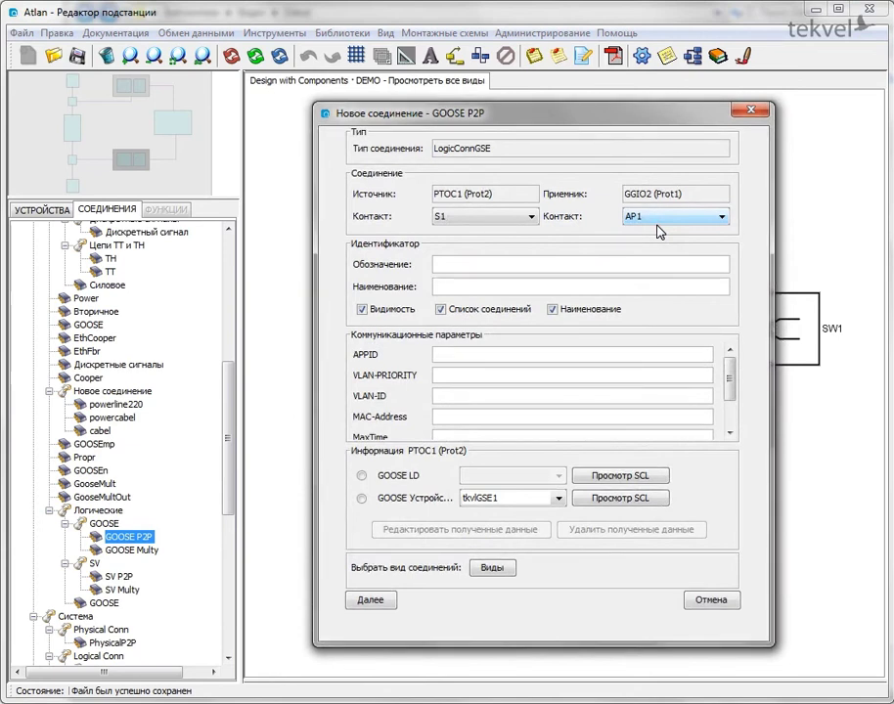
click(635, 255)
text(GOOSE1)
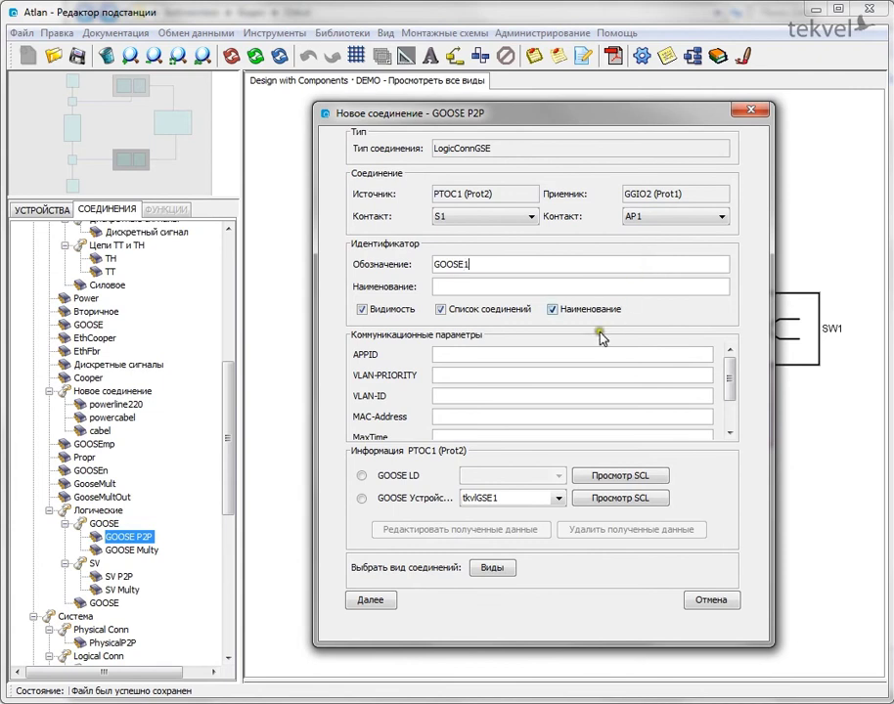
Set the connection's APPID to 1001, VLAN-PRIORITY to 4, VLAN-ID to 001 and MAC-Address to 01-0C-CD-01-00-01.
click(582, 356)
text(1001)
key(Tab)
text(4)
key(Tab)
text(001)
key(Tab)
text(01-0C-CD-01-)
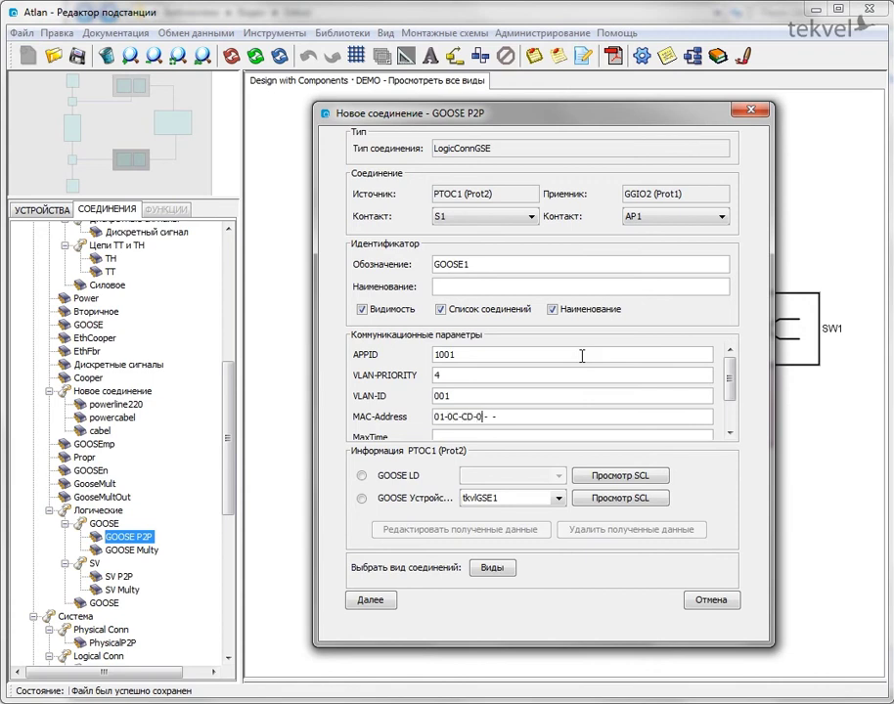
text(00-01)
Set the connection's MaxTime to 1000 and MinTime to 1.
key(Tab)
text(1000)
drag(730, 387, 714, 424)
click(642, 409)
text(1)
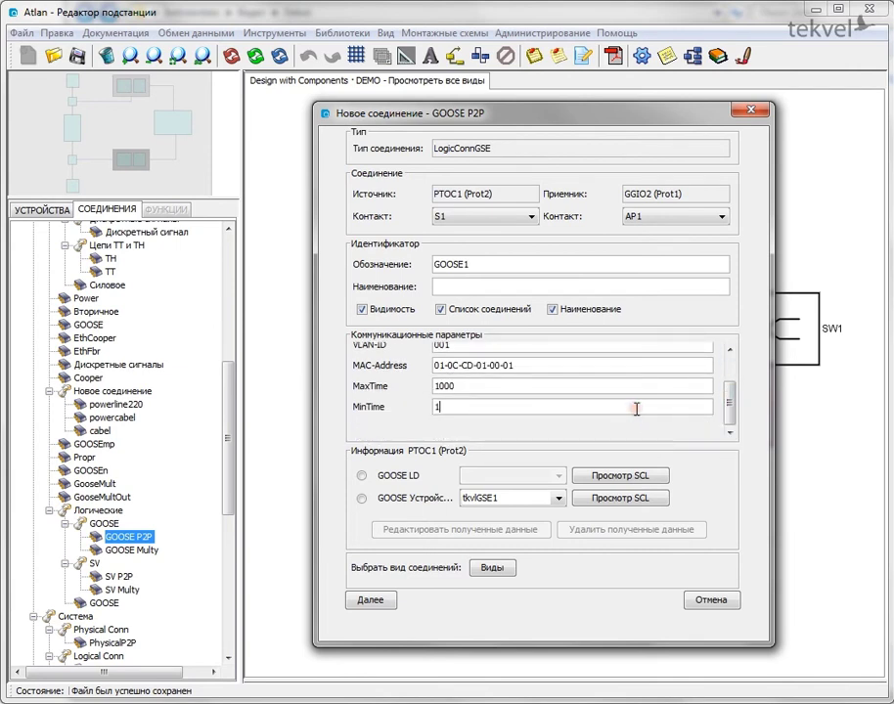
Choose the device GOOSE message tkvlGSE1 as the connection's source and open its received data for editing.
click(364, 500)
click(509, 500)
click(494, 522)
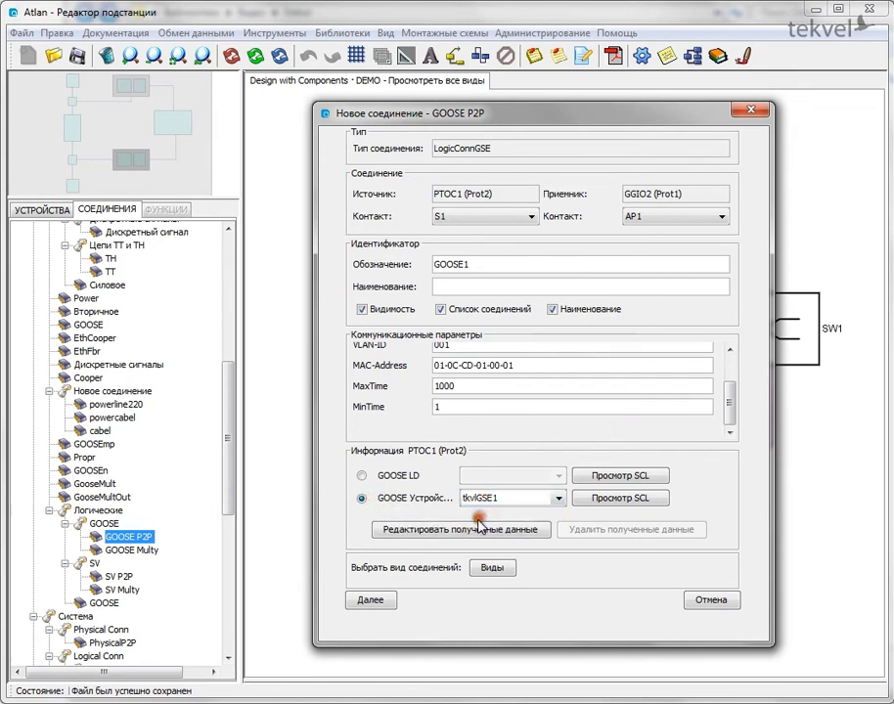
click(475, 530)
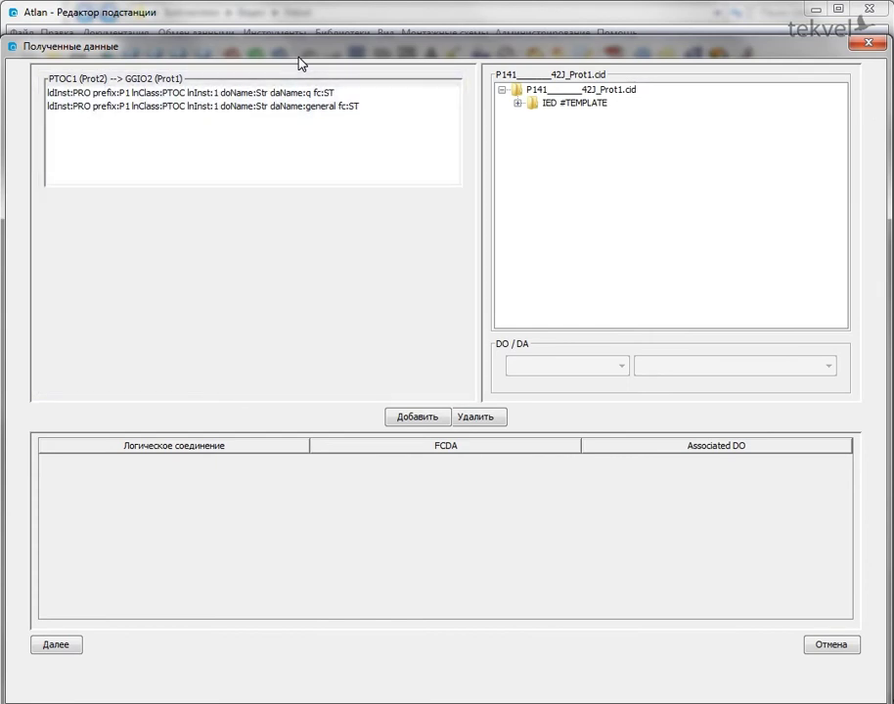
Select the stVal attribute of Ind1 in the first GGIO_IND_64 node of LDevice System in Prot1's CID.
click(517, 102)
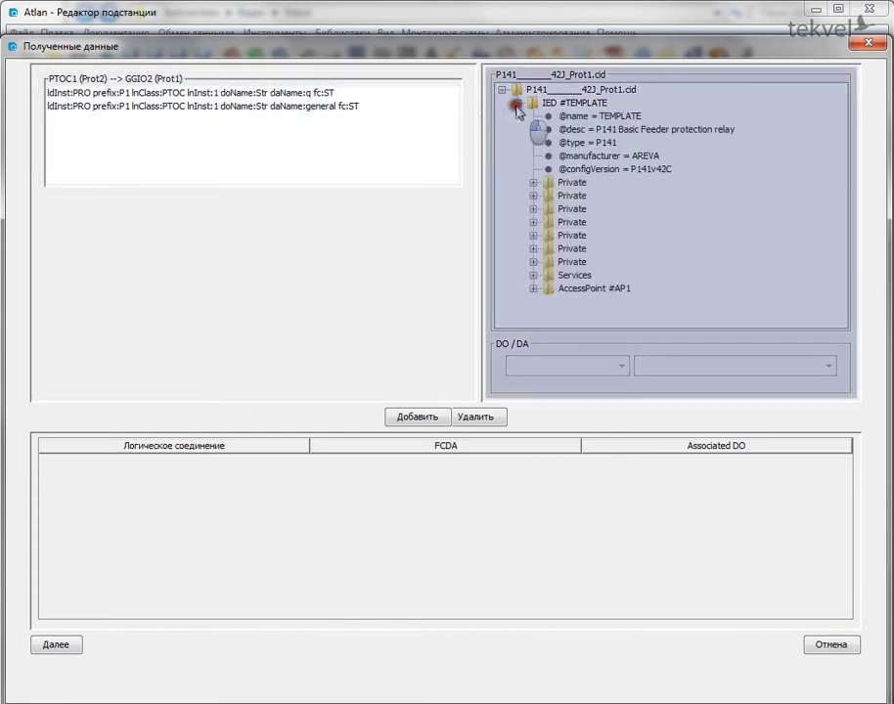
click(534, 290)
click(548, 324)
click(565, 322)
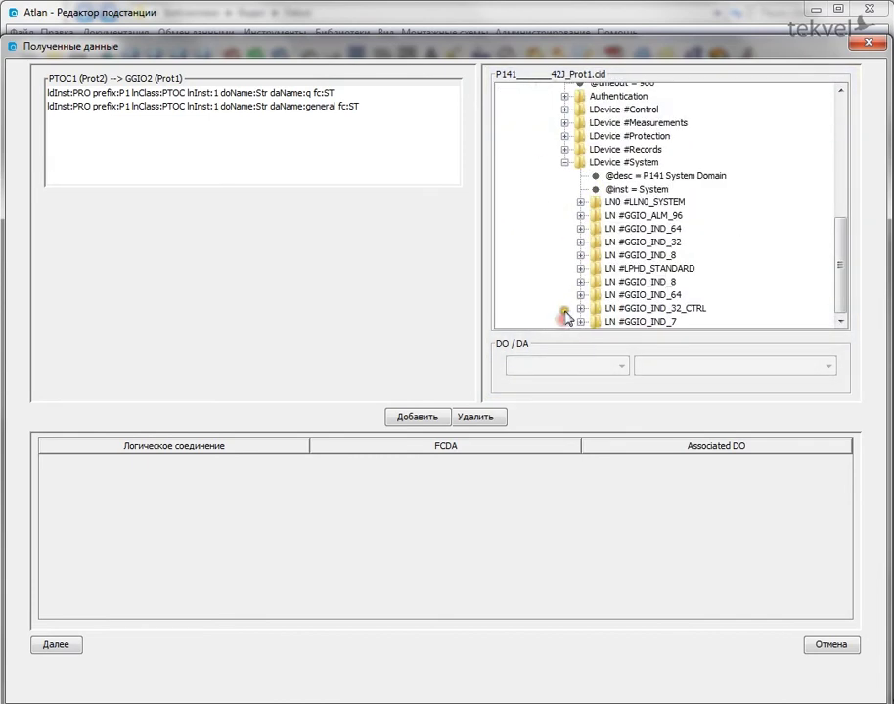
click(585, 228)
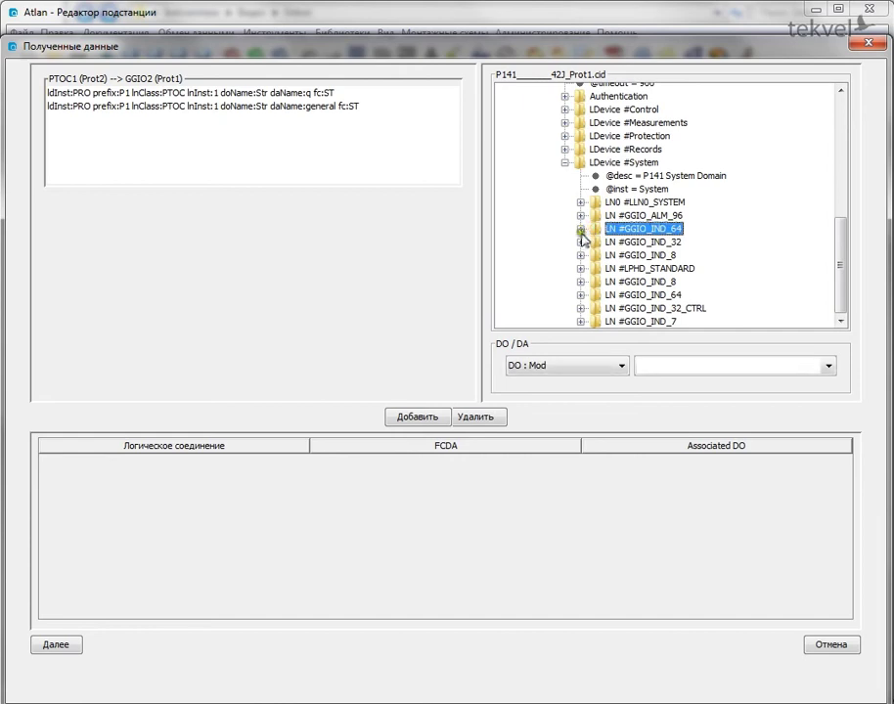
click(580, 363)
click(565, 434)
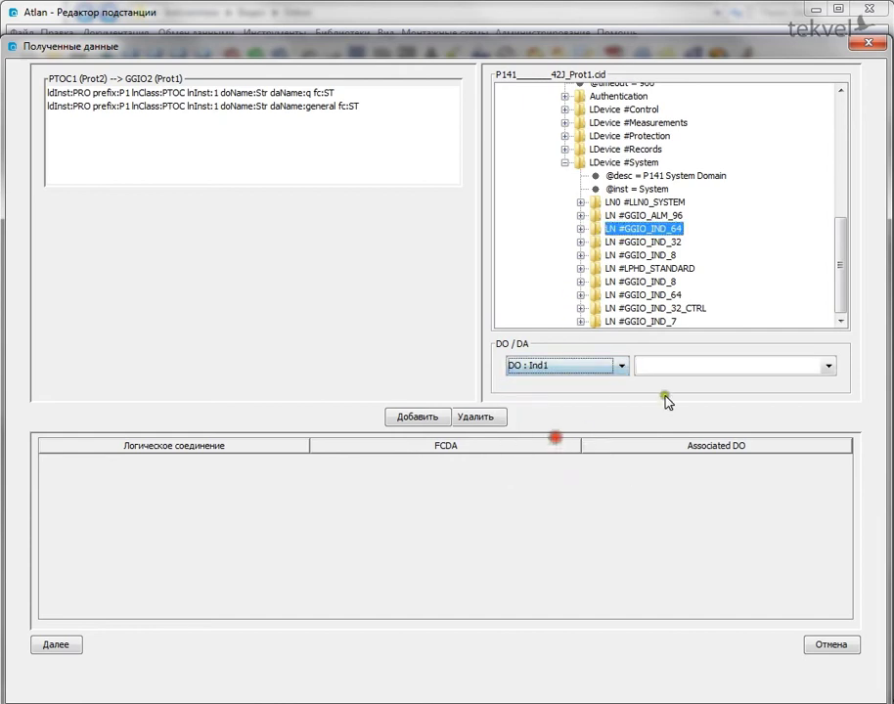
click(715, 368)
click(699, 396)
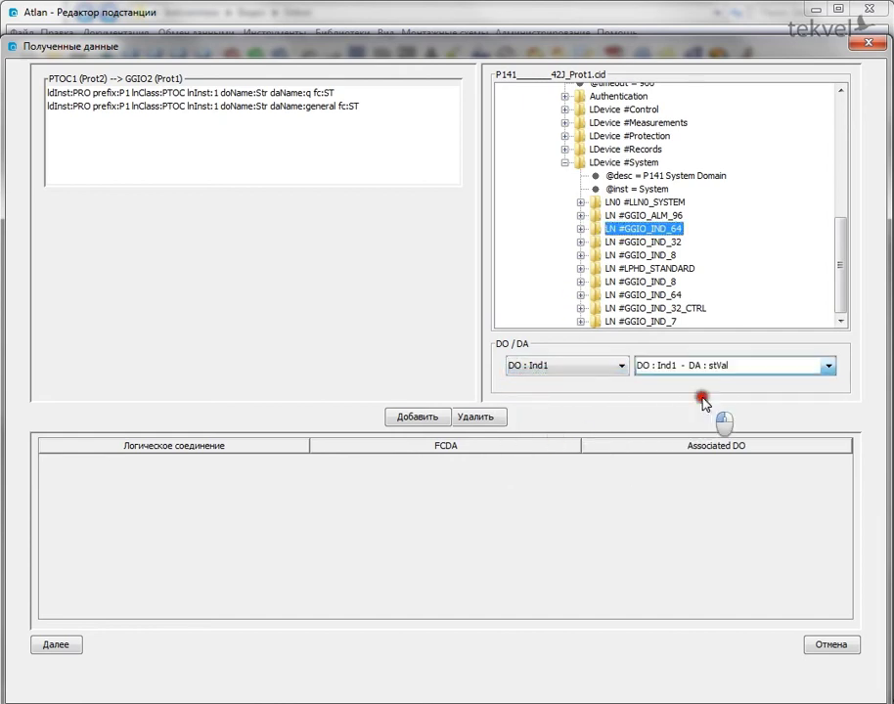
Map Str general to Ind1 stVal and Str q to Ind1 q, and accept the received data.
click(284, 93)
click(309, 107)
click(419, 418)
click(426, 419)
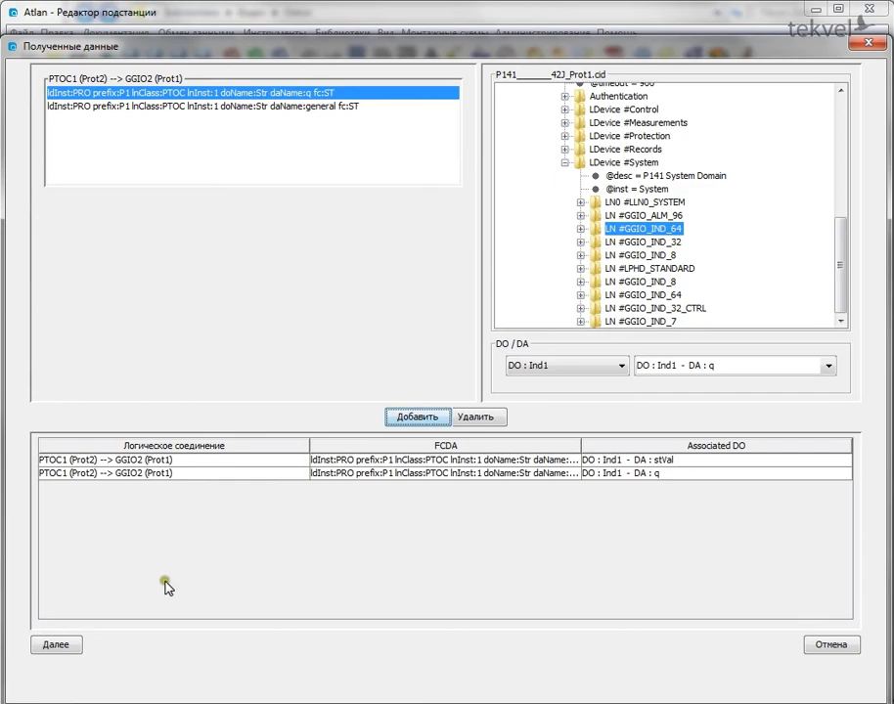
click(56, 648)
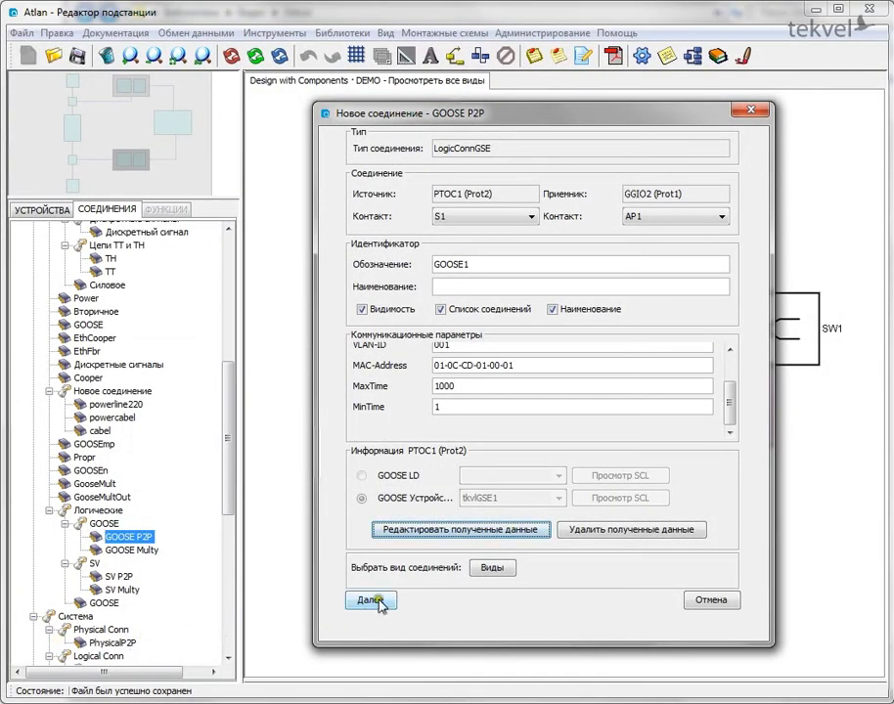
Create the GOOSE connection in the chosen view and move its GOOSE1 label beside the middle of the dashed line.
click(471, 568)
click(435, 347)
click(447, 433)
click(367, 603)
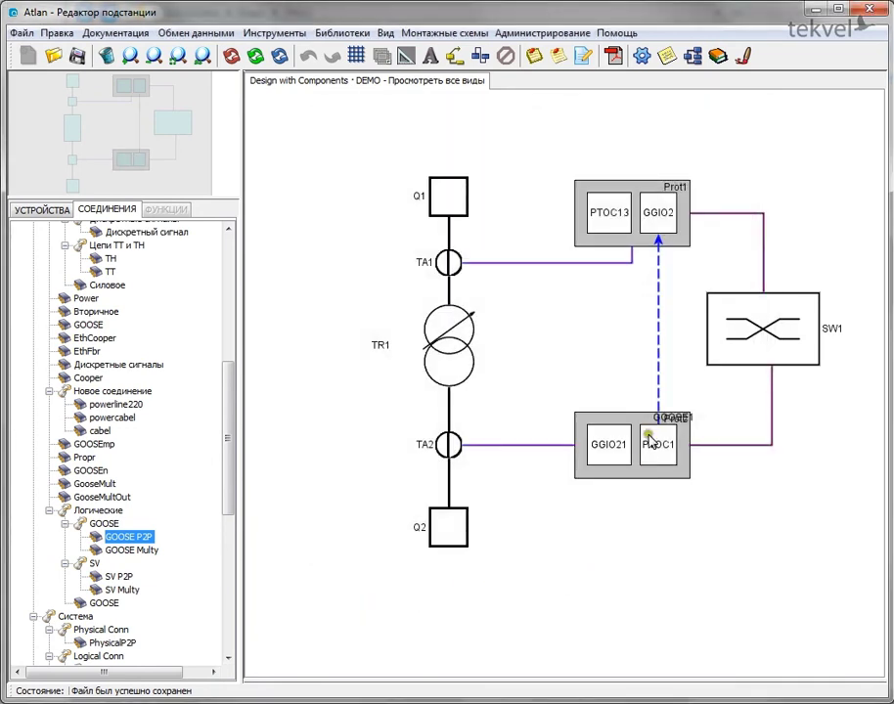
drag(665, 419, 603, 382)
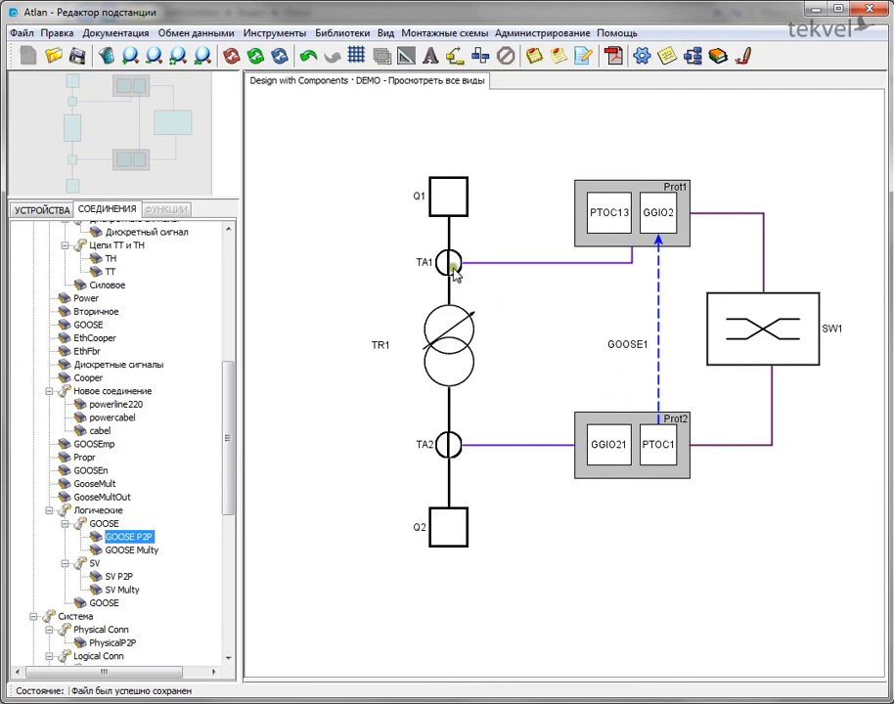
Generate the IEC 61850 SCD document named tkvlDEMO2 together with all CID files from the device configuration, and save the project.
click(273, 33)
mouse_move(437, 315)
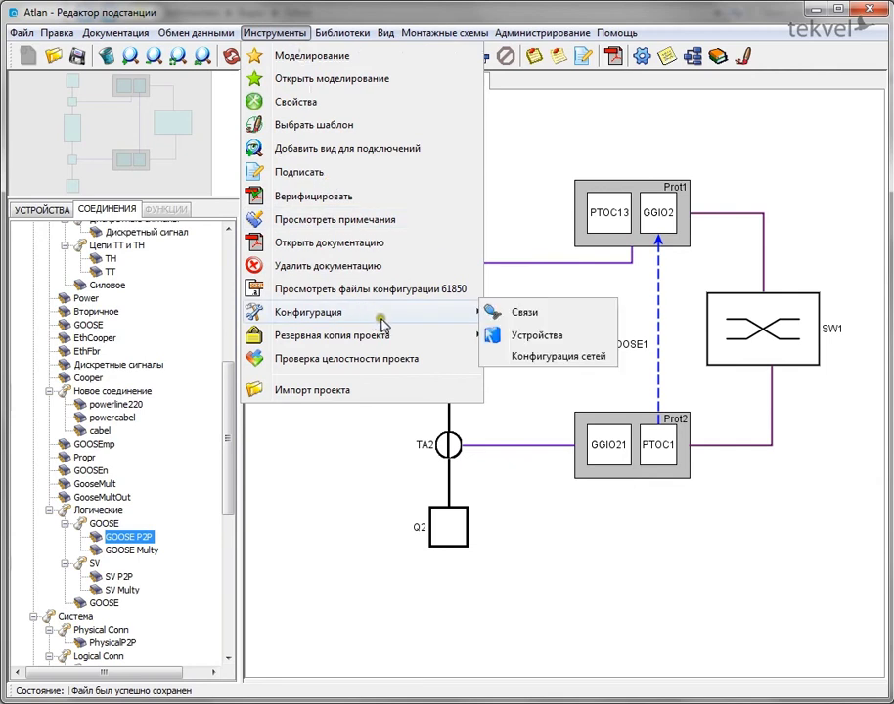
click(513, 336)
click(553, 384)
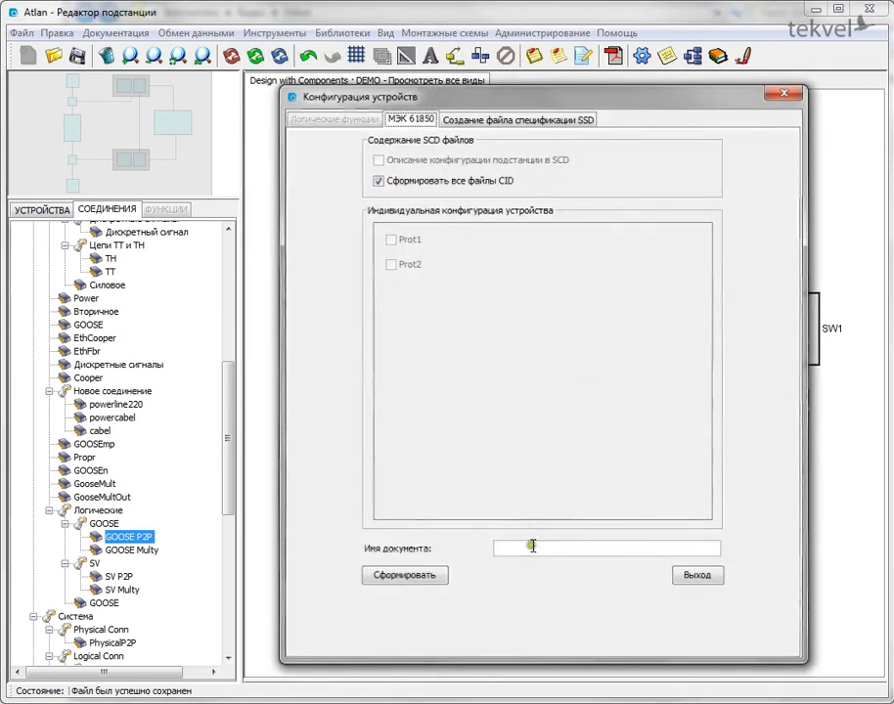
click(527, 556)
text(tk)
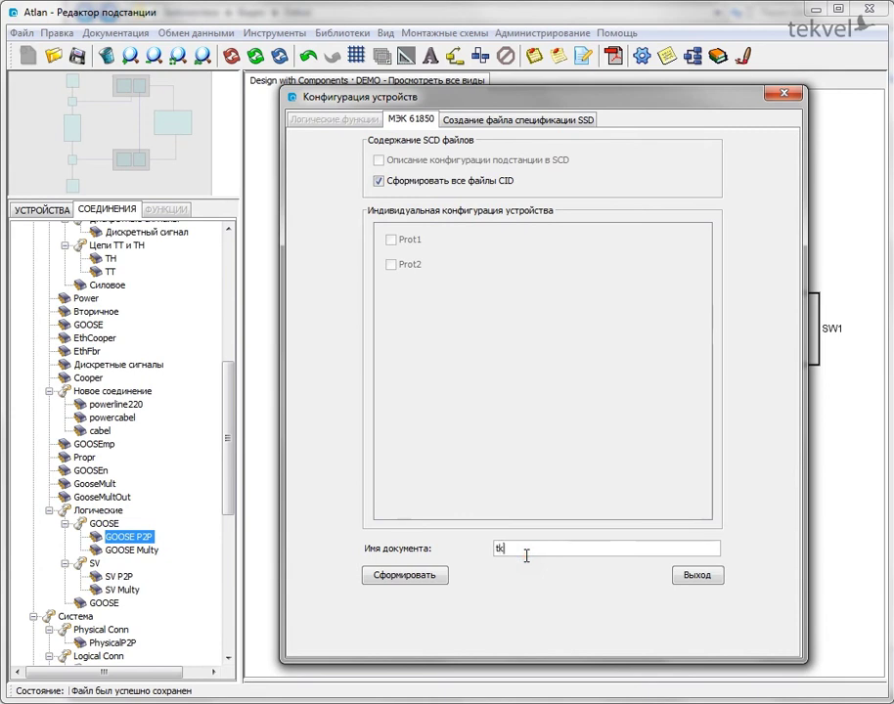
text(vIDENO2)
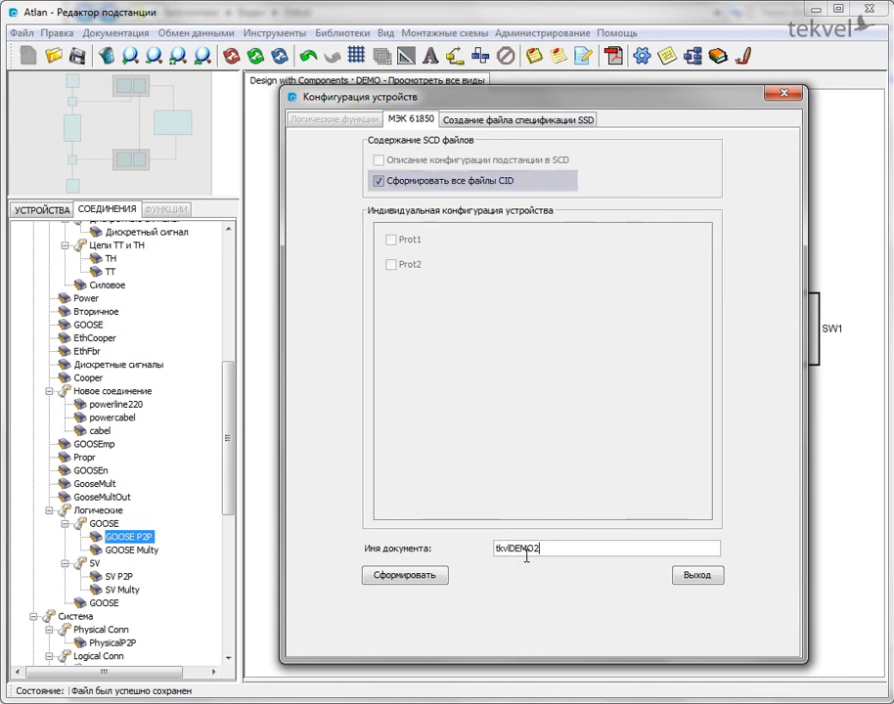
click(414, 584)
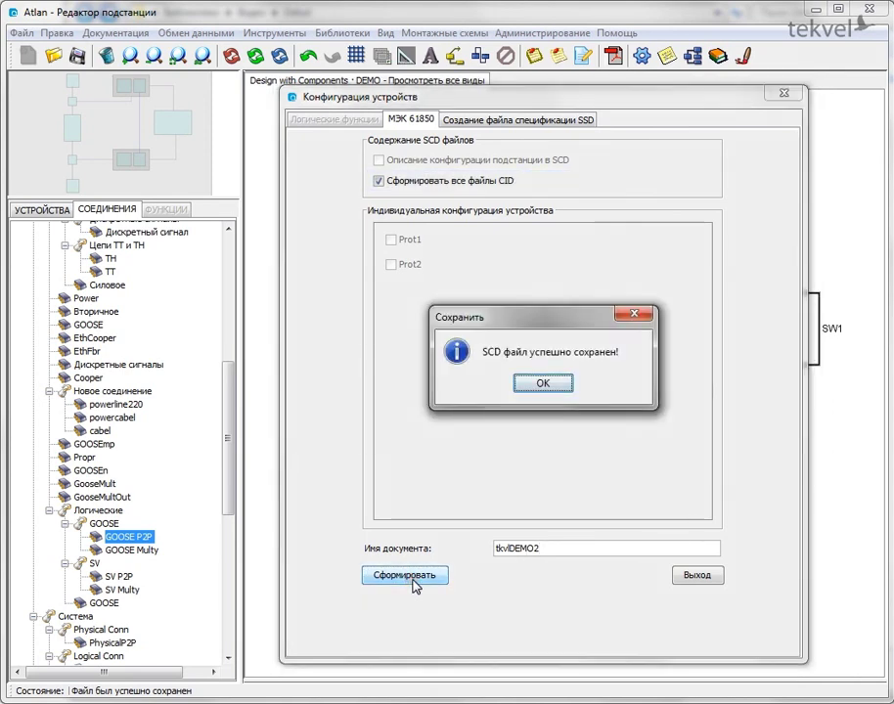
click(538, 384)
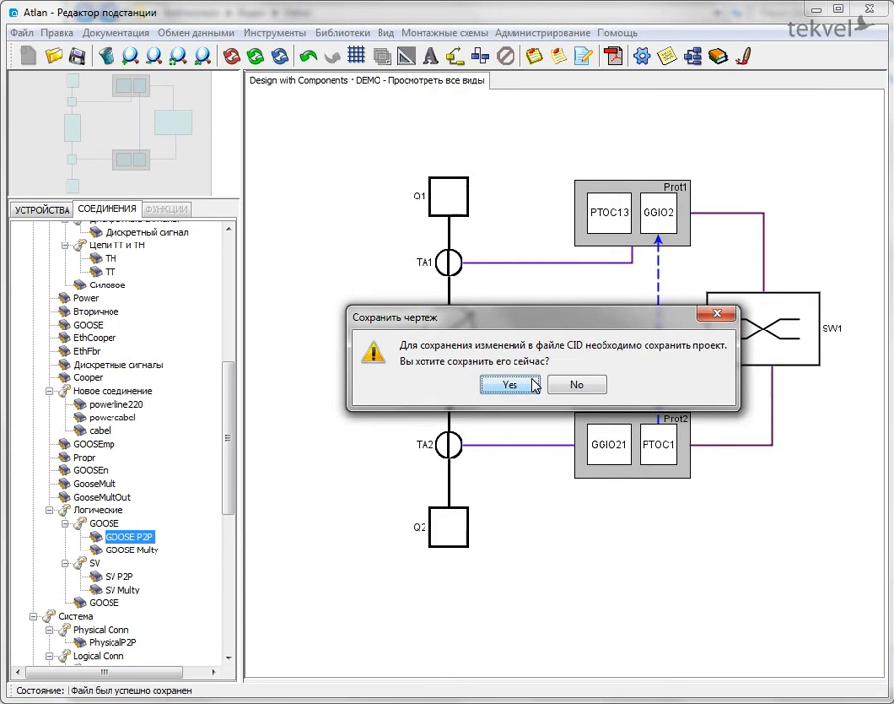
click(513, 386)
Examine the Prot1 and Prot2 CID files in the DEMO project folder in Windows Explorer, and tkvlDEMO2.scd in its draft subfolder.
click(341, 376)
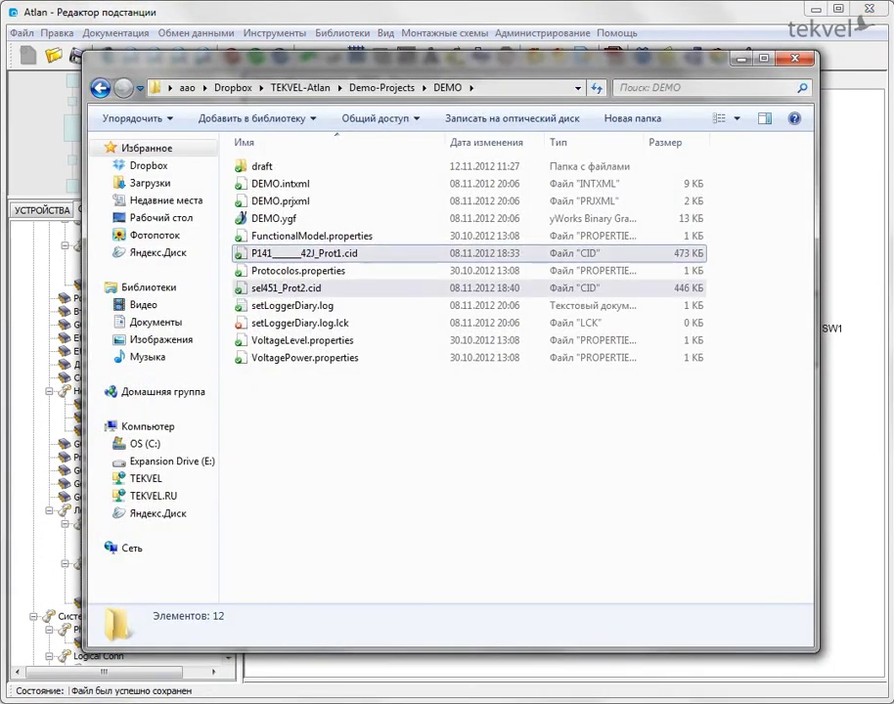
ctrl+click(285, 288)
click(378, 478)
double_click(254, 168)
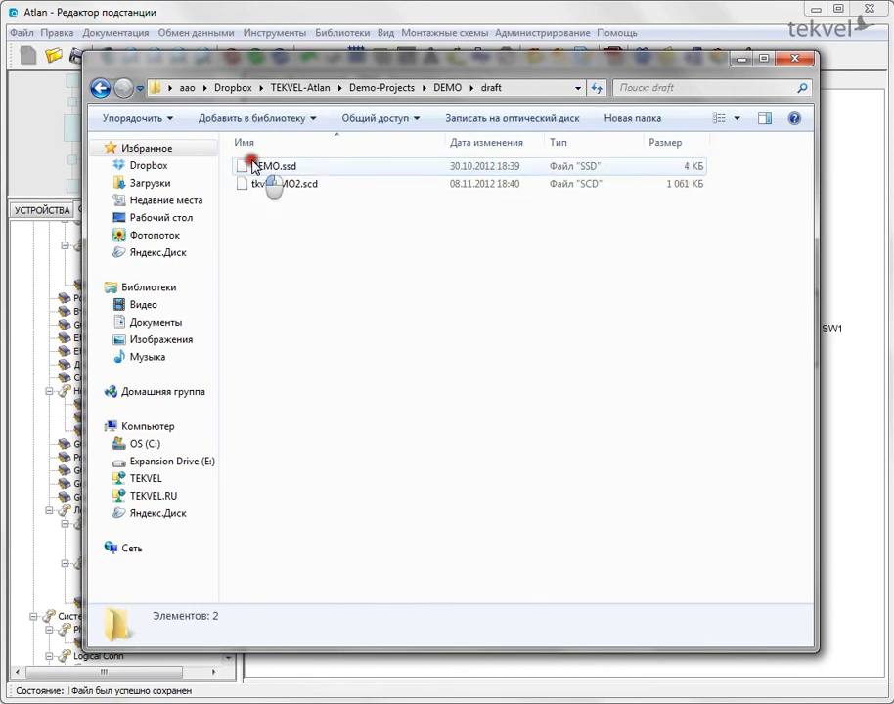
click(254, 184)
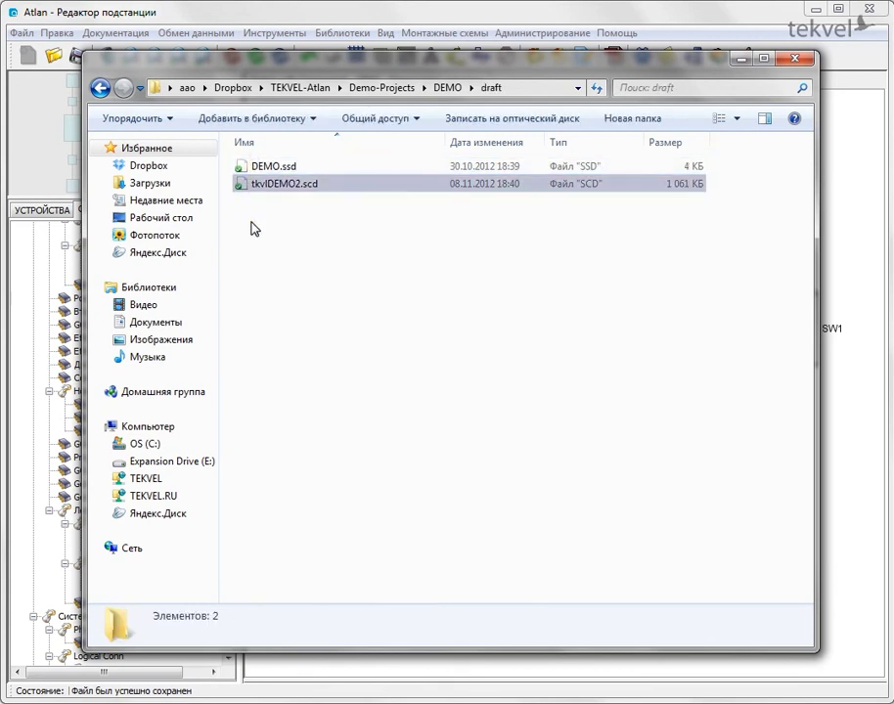